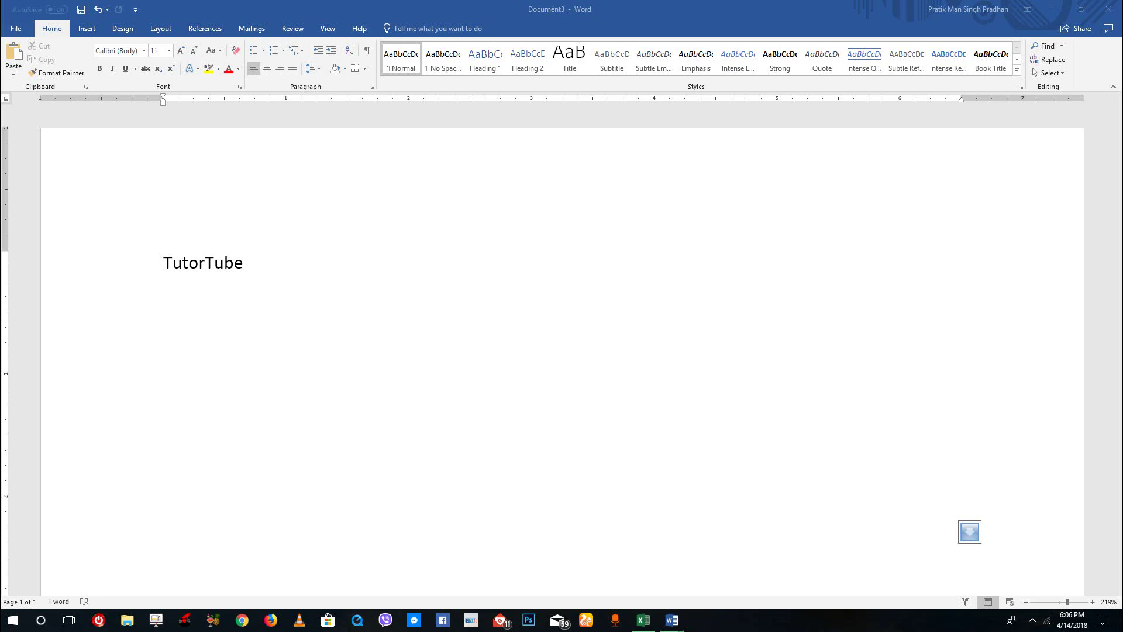
Step: Select the TutorTube line after glancing at the paragraph styles gallery without choosing one
{"action": "key", "text": "alt+Tab"}
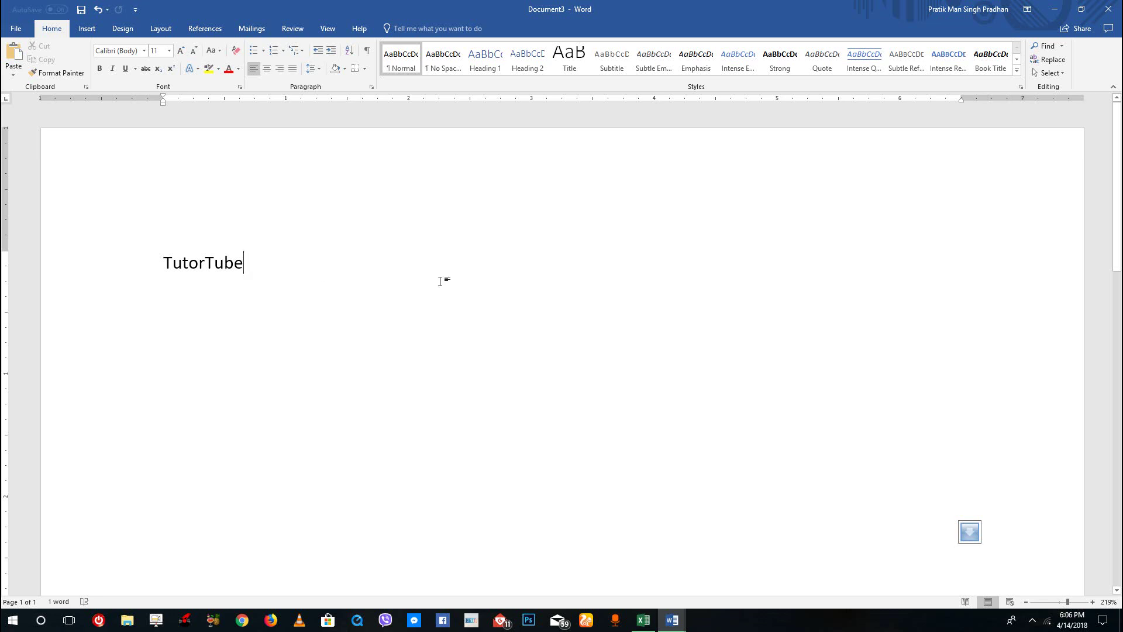
{"action": "left_click", "coordinate": [80, 268]}
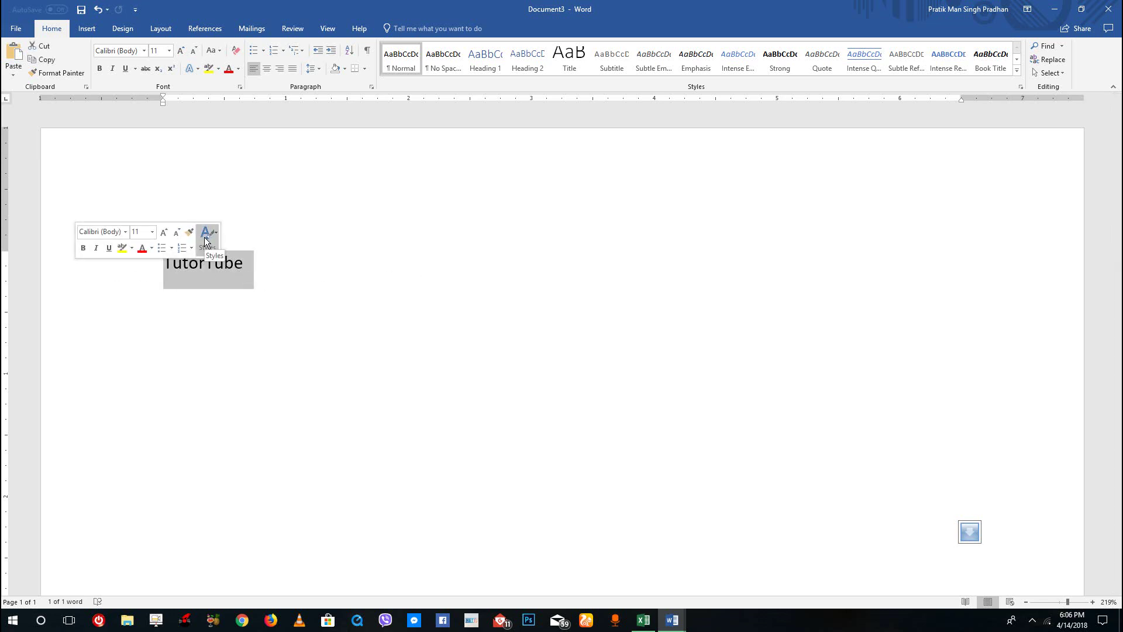
{"action": "left_click", "coordinate": [206, 239]}
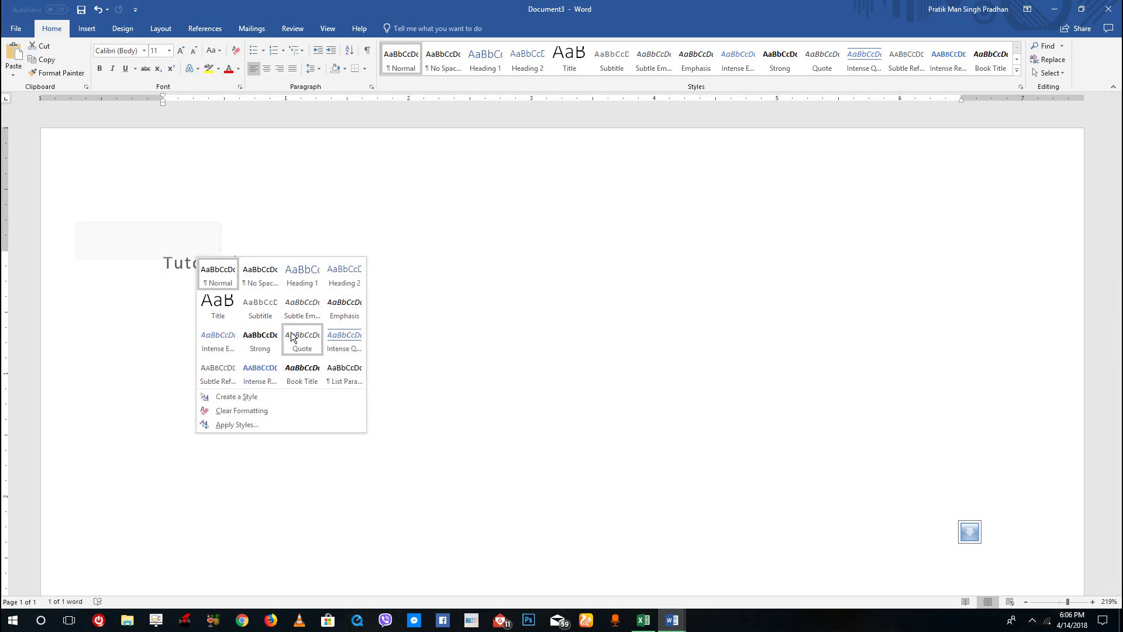
{"action": "left_click", "coordinate": [621, 304]}
{"action": "left_click", "coordinate": [421, 288]}
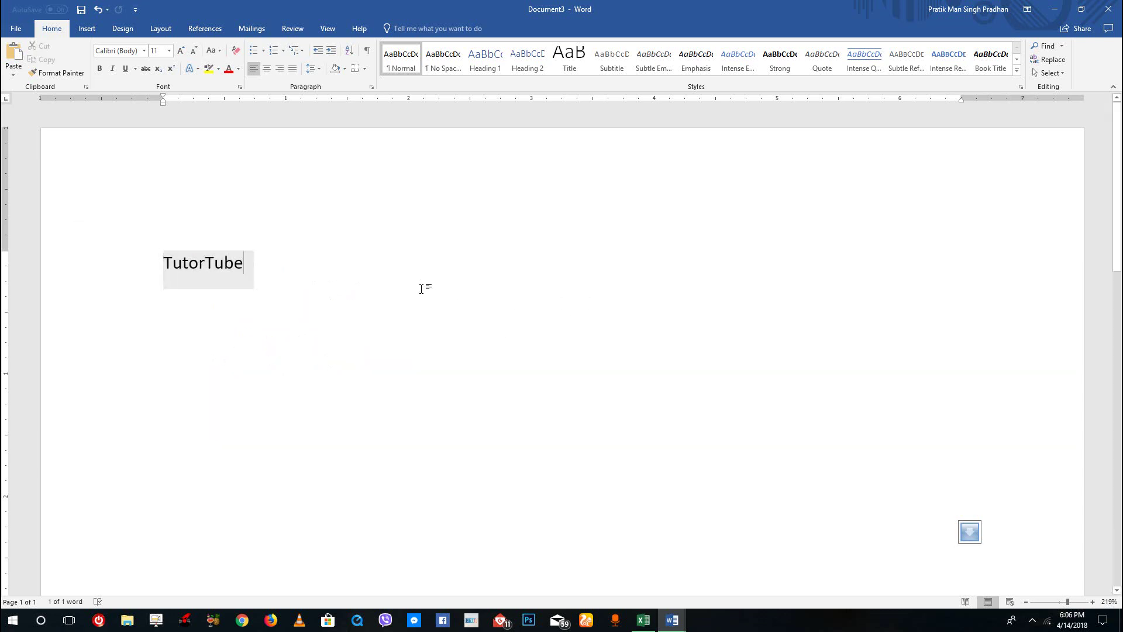
{"action": "left_click", "coordinate": [118, 254]}
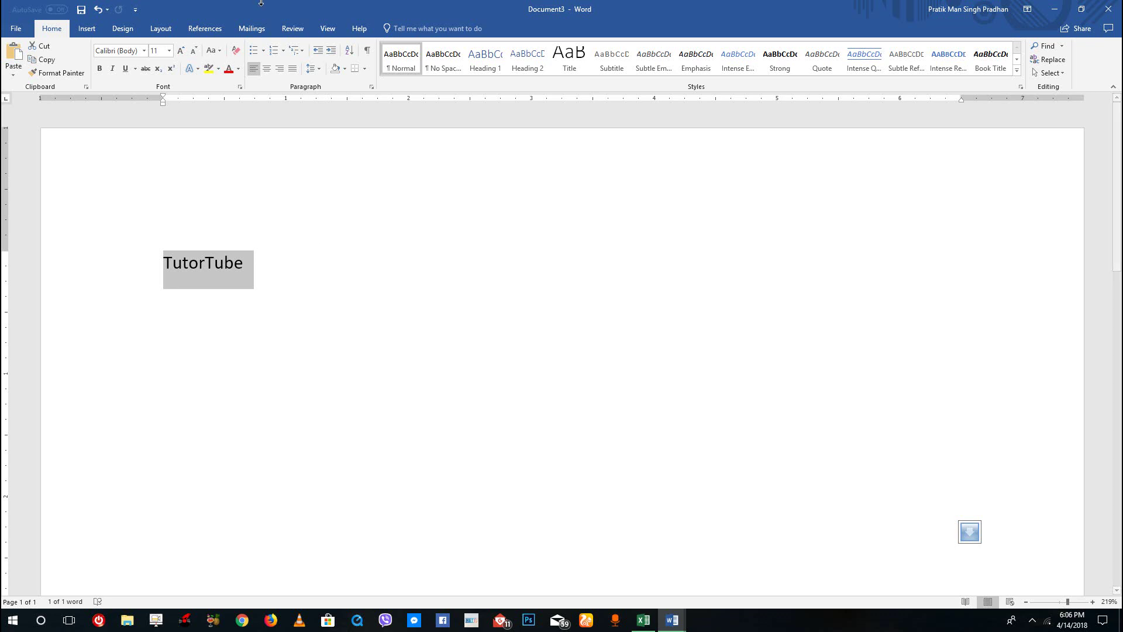
Step: Colour TutorTube light lavender with a custom colour from More Colors
{"action": "left_click", "coordinate": [239, 68]}
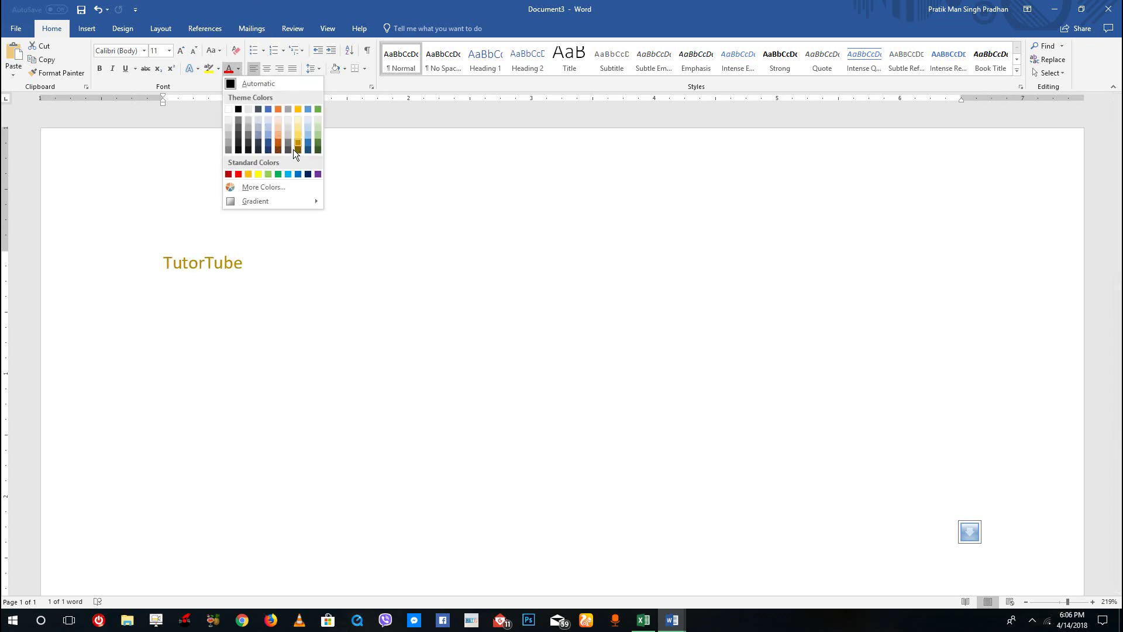
{"action": "left_click", "coordinate": [265, 185]}
{"action": "left_click", "coordinate": [538, 286]}
{"action": "left_click", "coordinate": [542, 272]}
{"action": "left_click", "coordinate": [549, 282]}
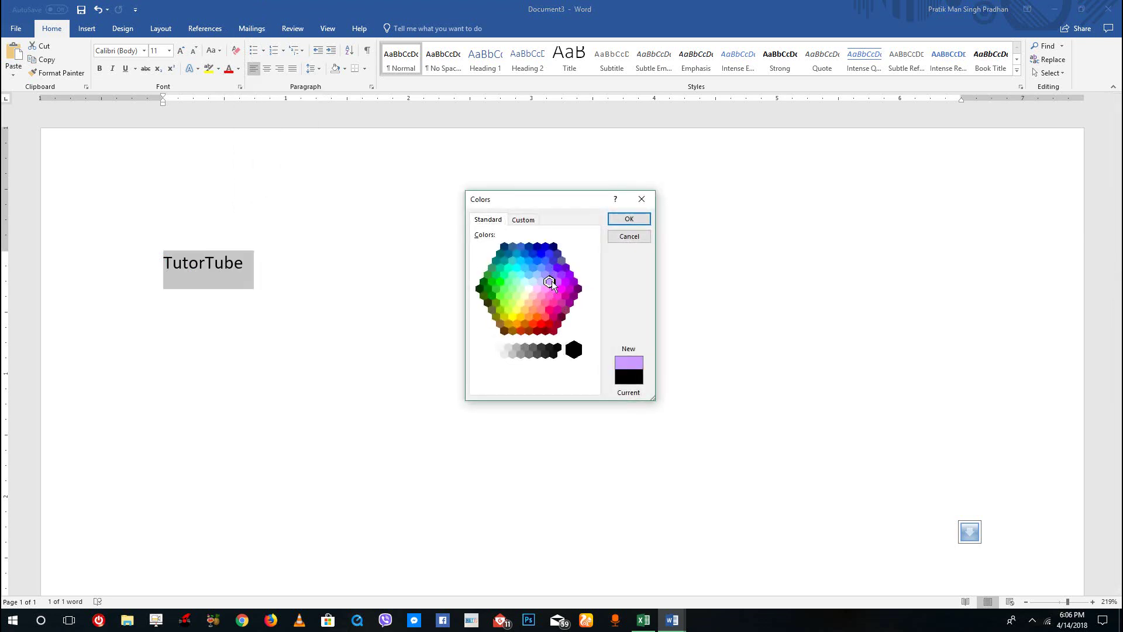
{"action": "left_click", "coordinate": [622, 217]}
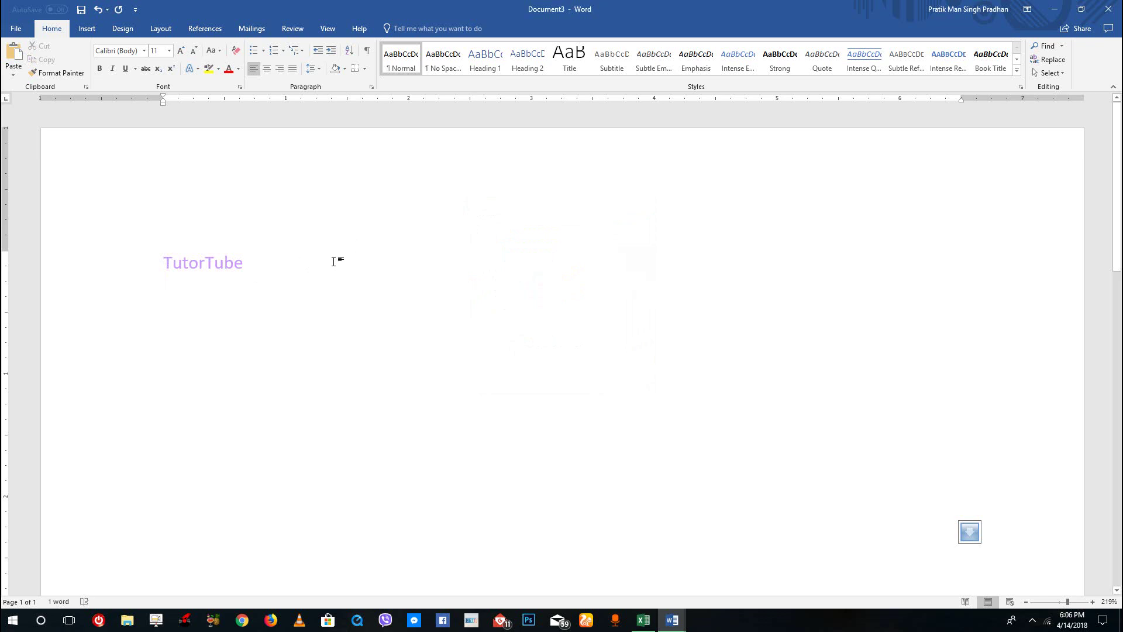
{"action": "left_click", "coordinate": [108, 260]}
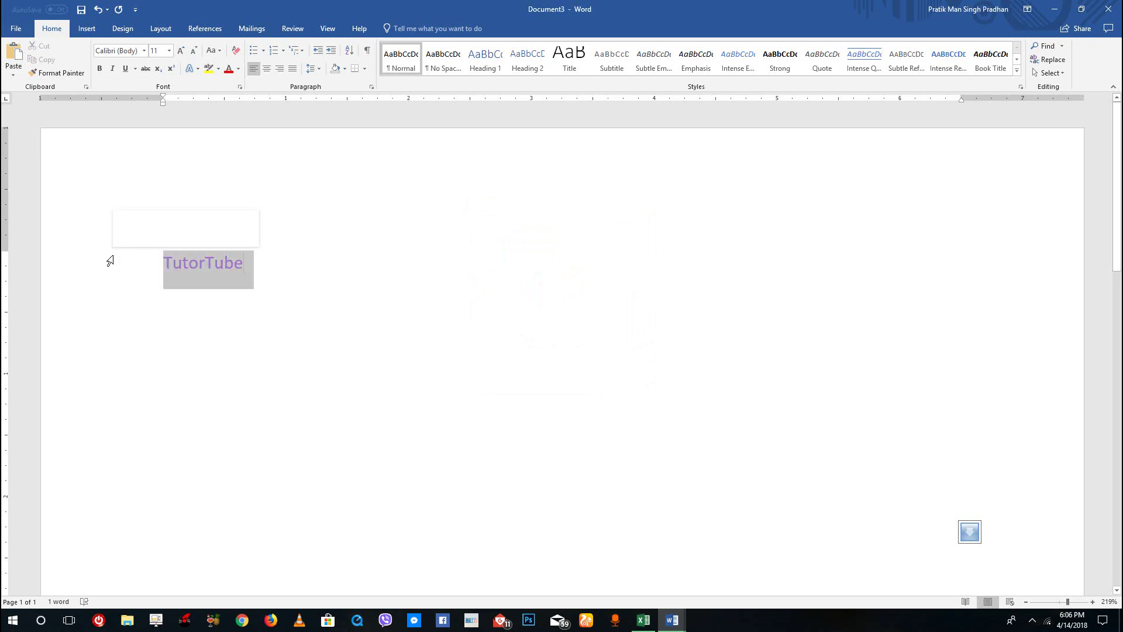
Step: Set TutorTube's font size to 72 pt
{"action": "left_click", "coordinate": [169, 51]}
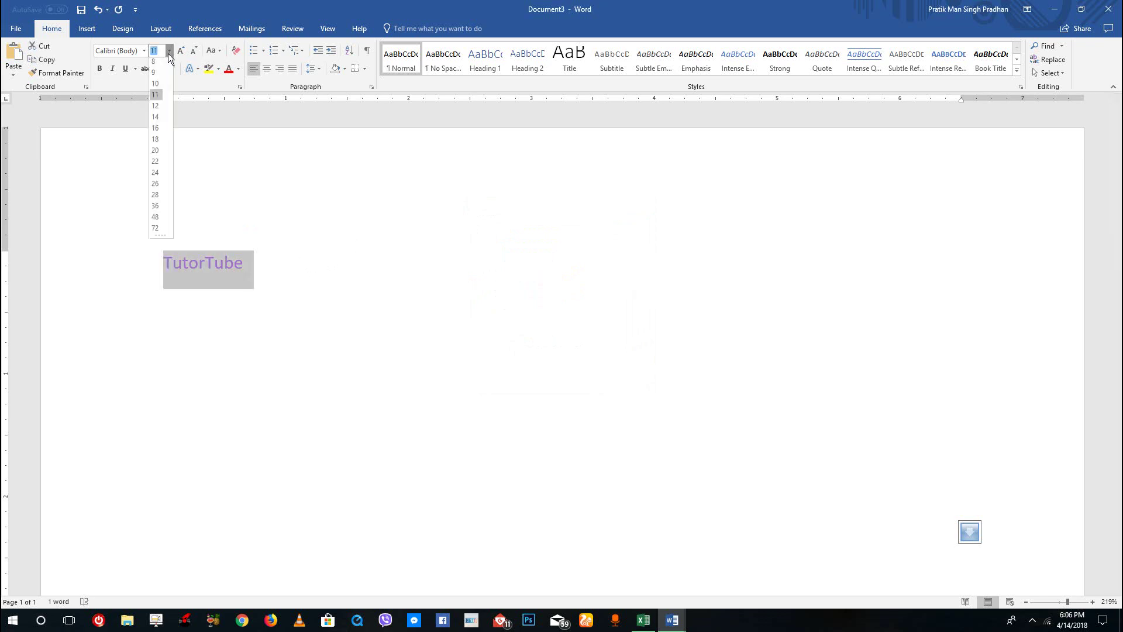
{"action": "left_click", "coordinate": [155, 230]}
{"action": "left_click", "coordinate": [381, 315]}
{"action": "left_click_drag", "start_coordinate": [684, 330], "coordinate": [289, 330]}
{"action": "left_click", "coordinate": [218, 332]}
Step: Change TutorTube to Arial Black and centre it on the page
{"action": "key", "text": "ctrl+a"}
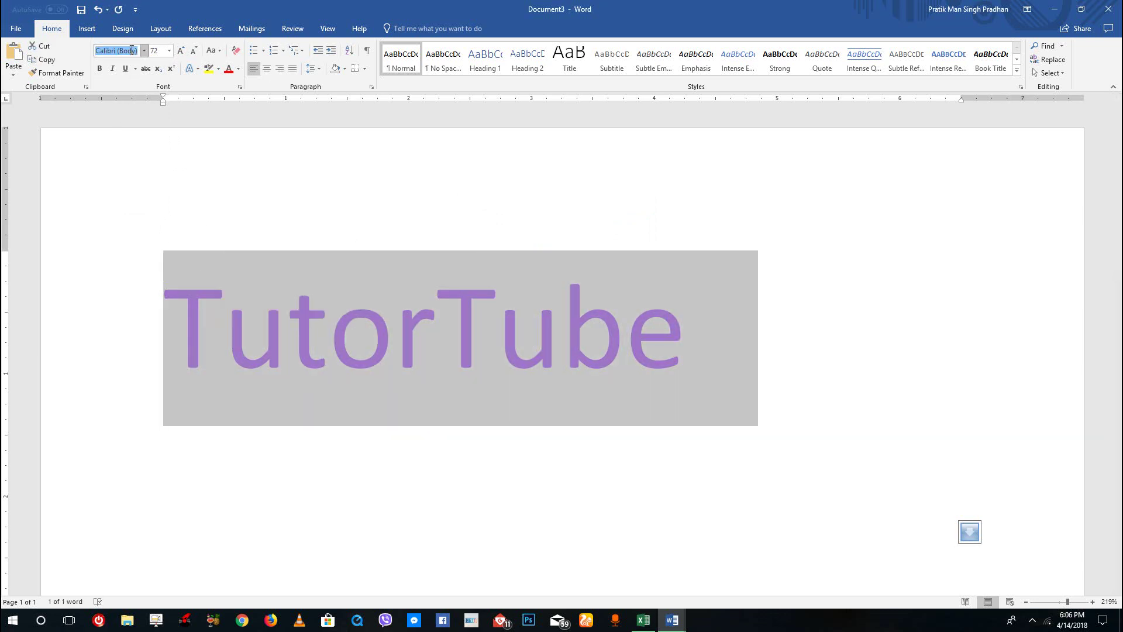
{"action": "type", "text": "Arial Black"}
{"action": "key", "text": "Return"}
{"action": "left_click", "coordinate": [676, 434]}
{"action": "left_click_drag", "start_coordinate": [858, 409], "coordinate": [93, 345]}
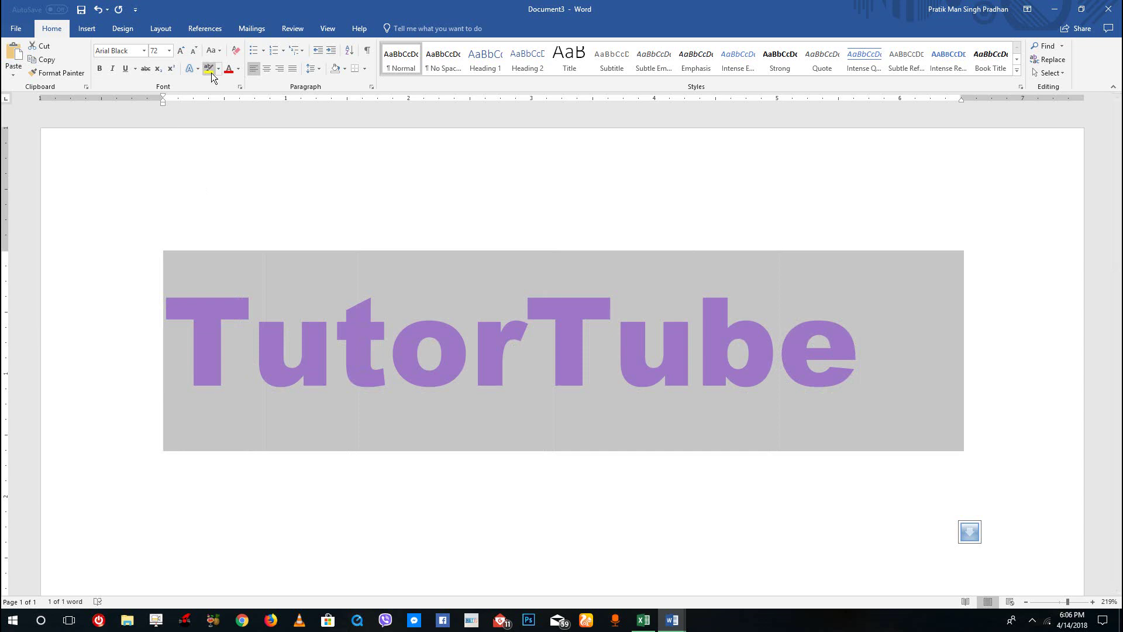
{"action": "left_click", "coordinate": [266, 69]}
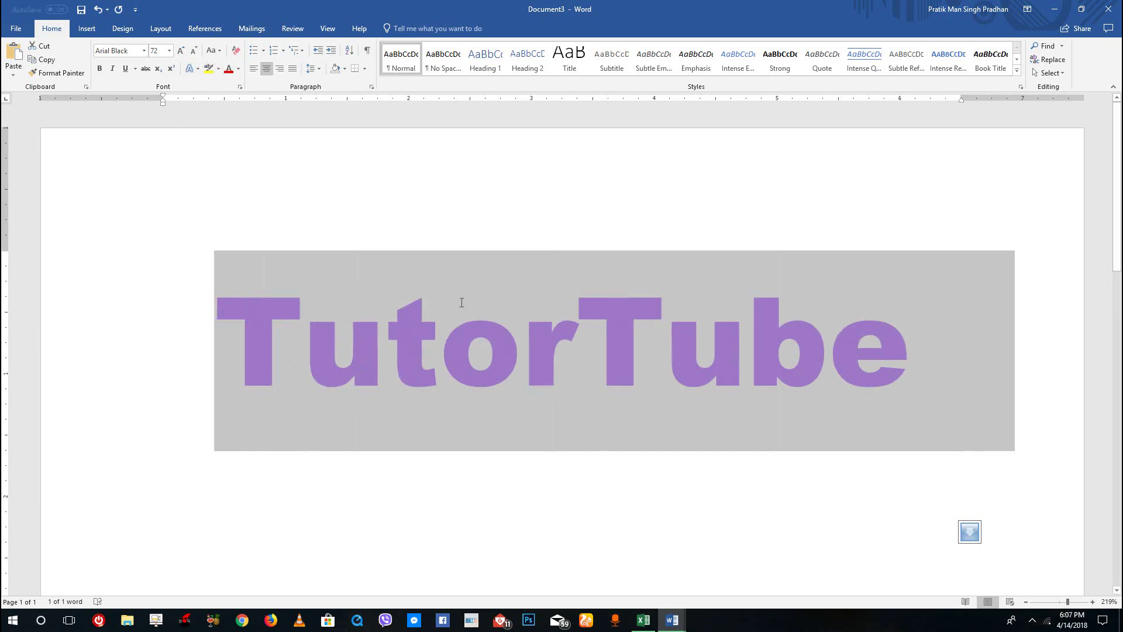
Step: Give TutorTube a dark gold text outline
{"action": "left_click", "coordinate": [440, 328]}
{"action": "left_click_drag", "start_coordinate": [880, 296], "coordinate": [181, 363]}
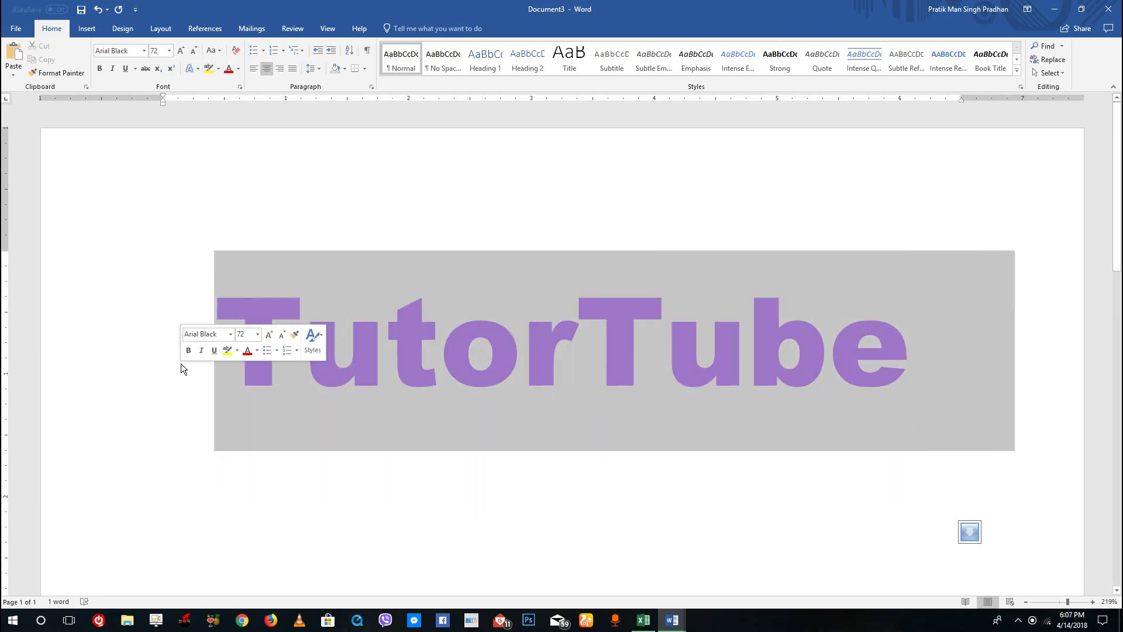
{"action": "left_click", "coordinate": [198, 69]}
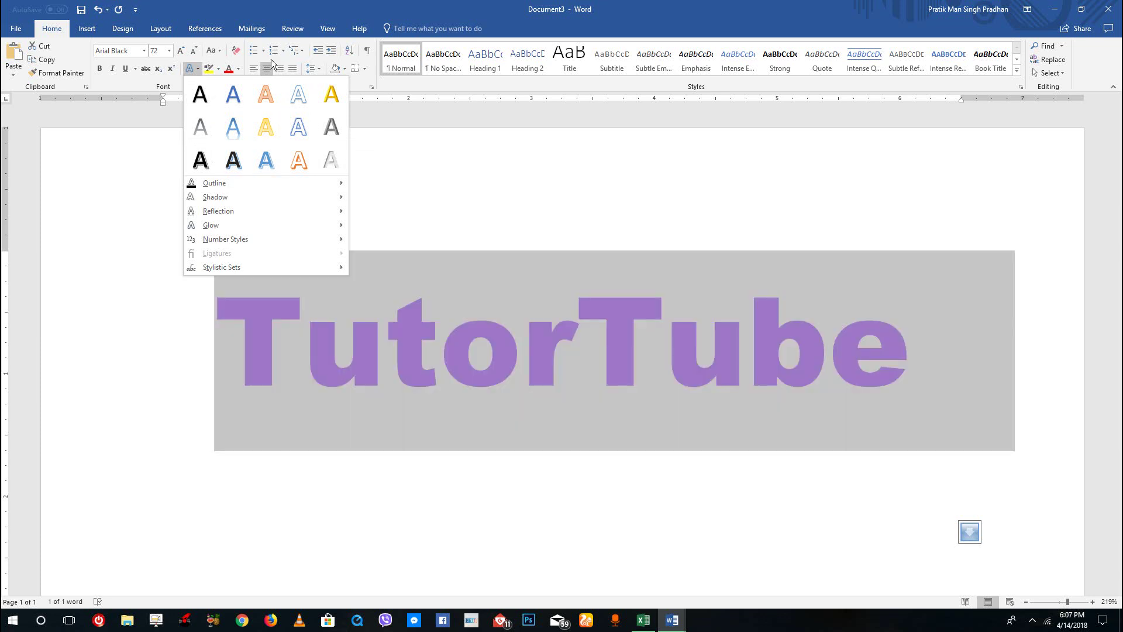
{"action": "mouse_move", "coordinate": [244, 183]}
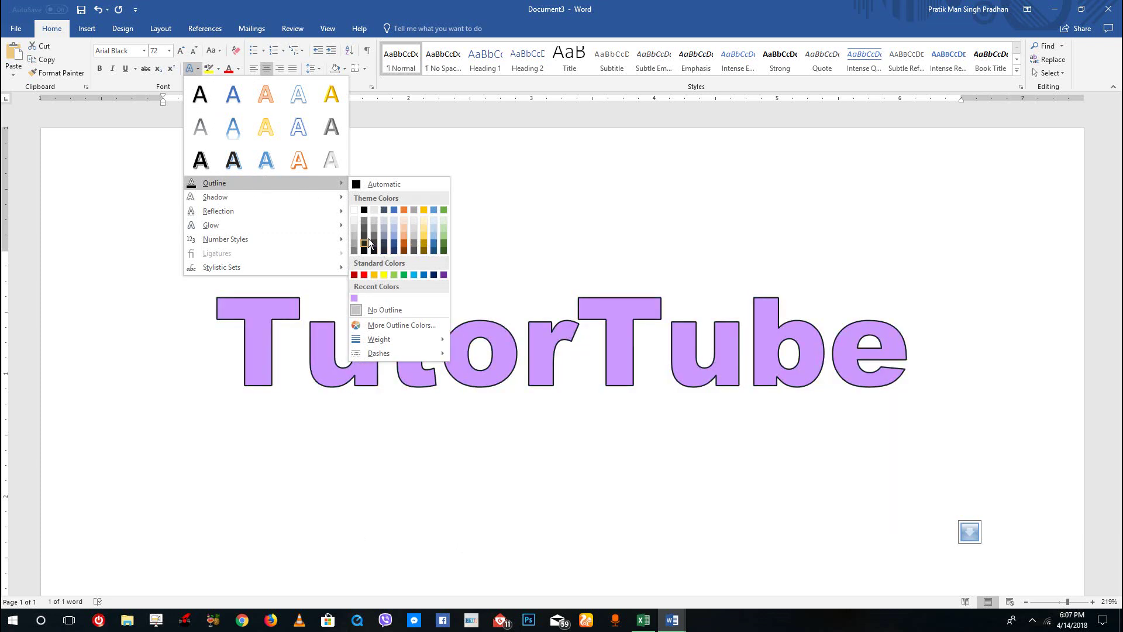
{"action": "left_click", "coordinate": [425, 244]}
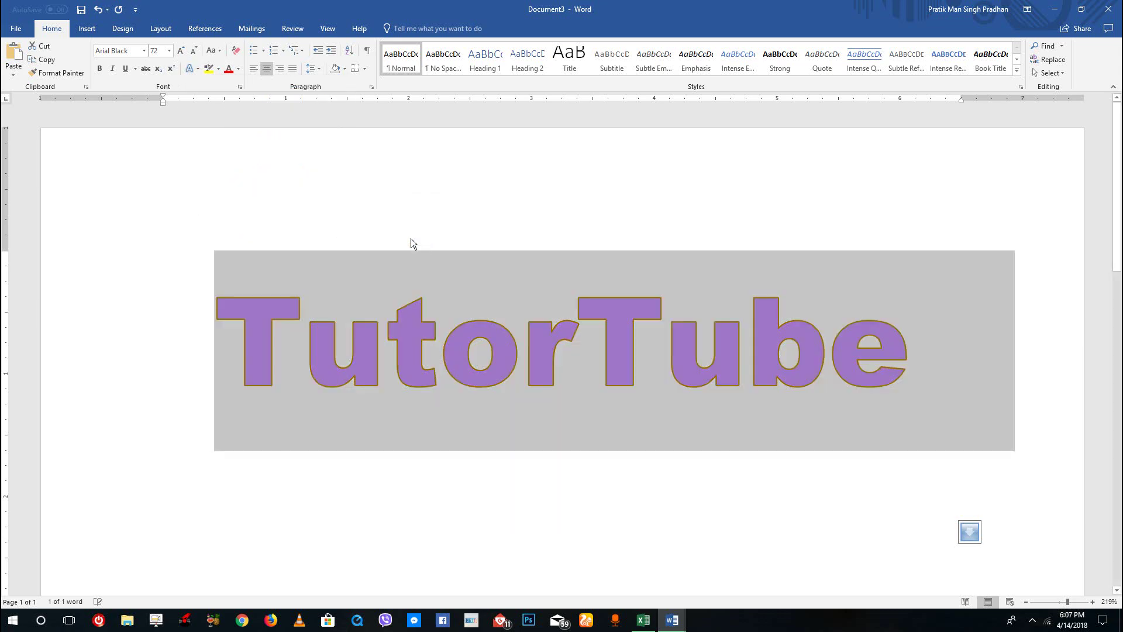
Step: Open the outline's More Lines settings in the Format Text Effects pane
{"action": "left_click", "coordinate": [190, 71]}
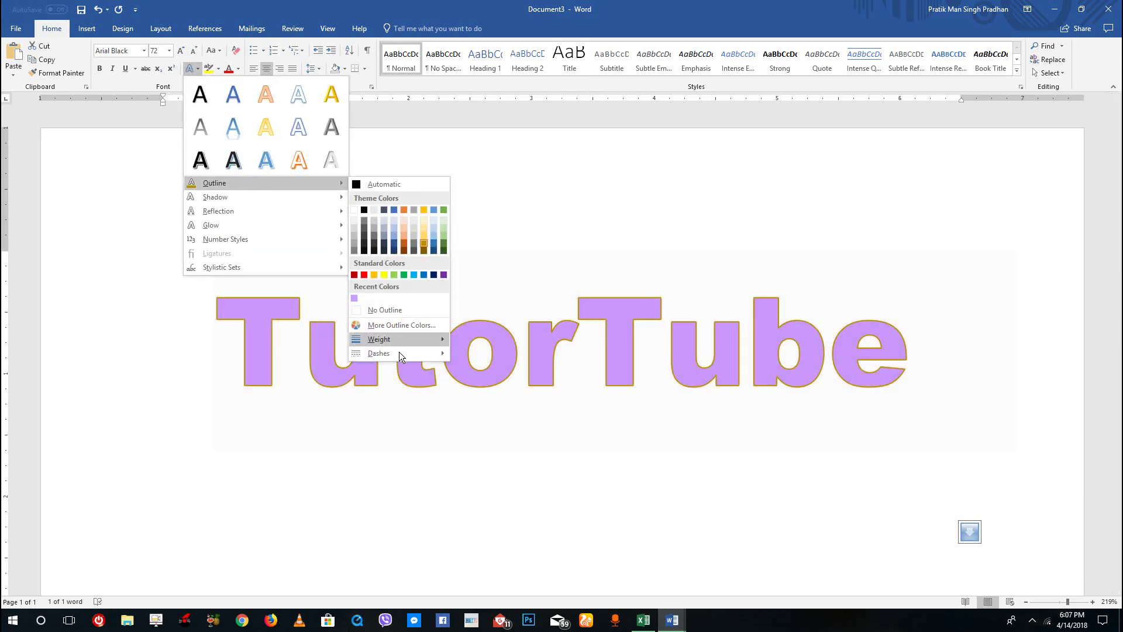
{"action": "mouse_move", "coordinate": [401, 341]}
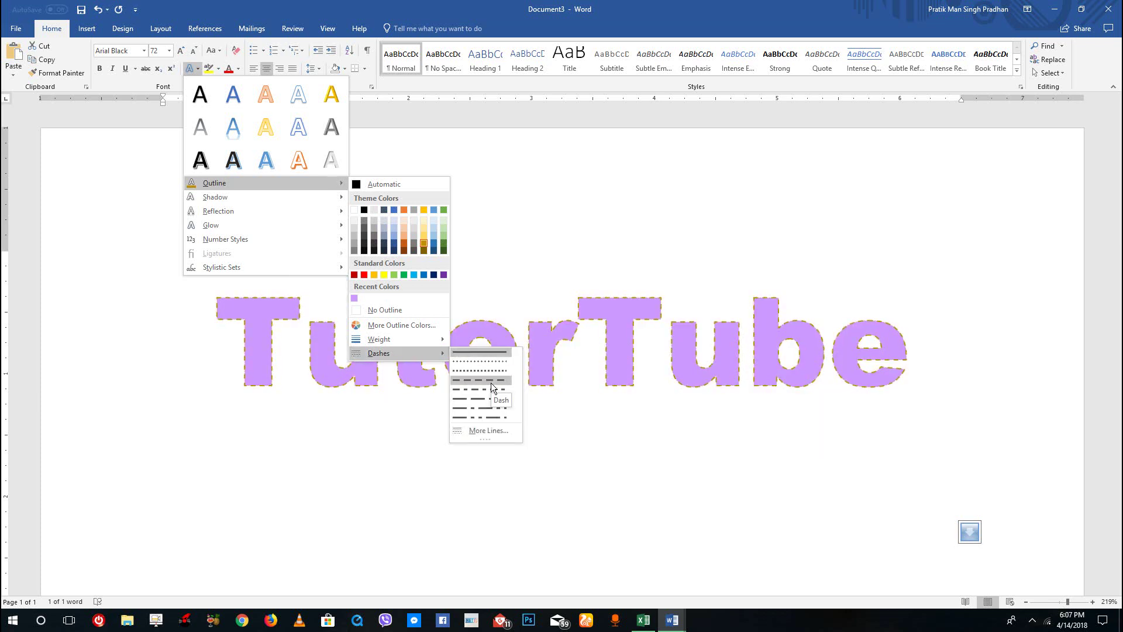
{"action": "left_click", "coordinate": [476, 425]}
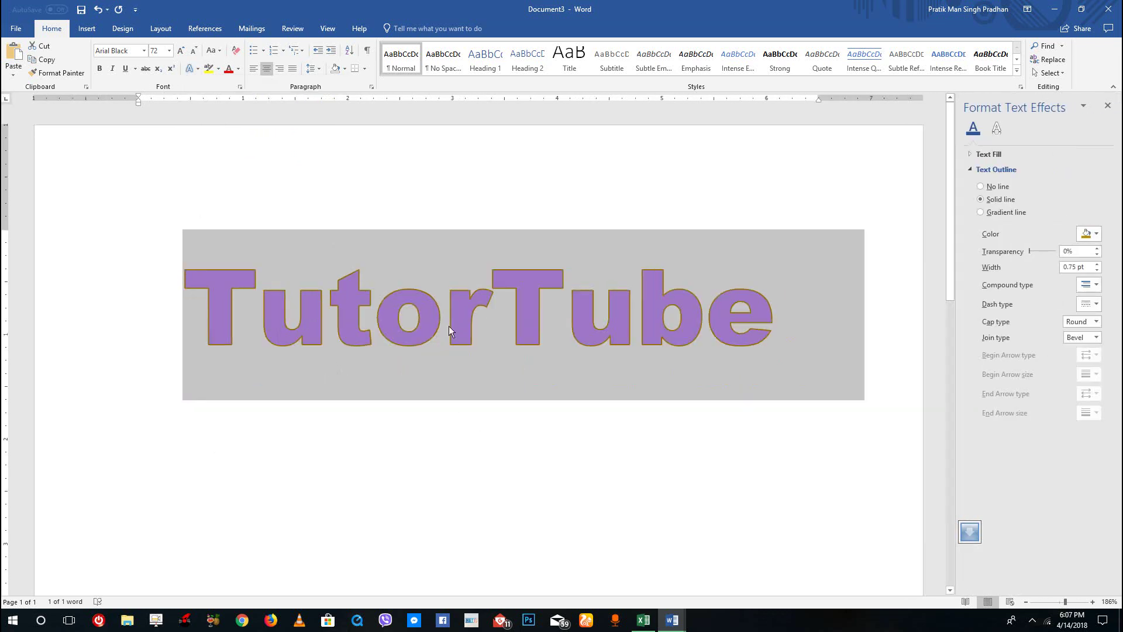
Step: Apply an outer drop shadow preset to TutorTube
{"action": "left_click", "coordinate": [189, 68]}
{"action": "mouse_move", "coordinate": [216, 197]}
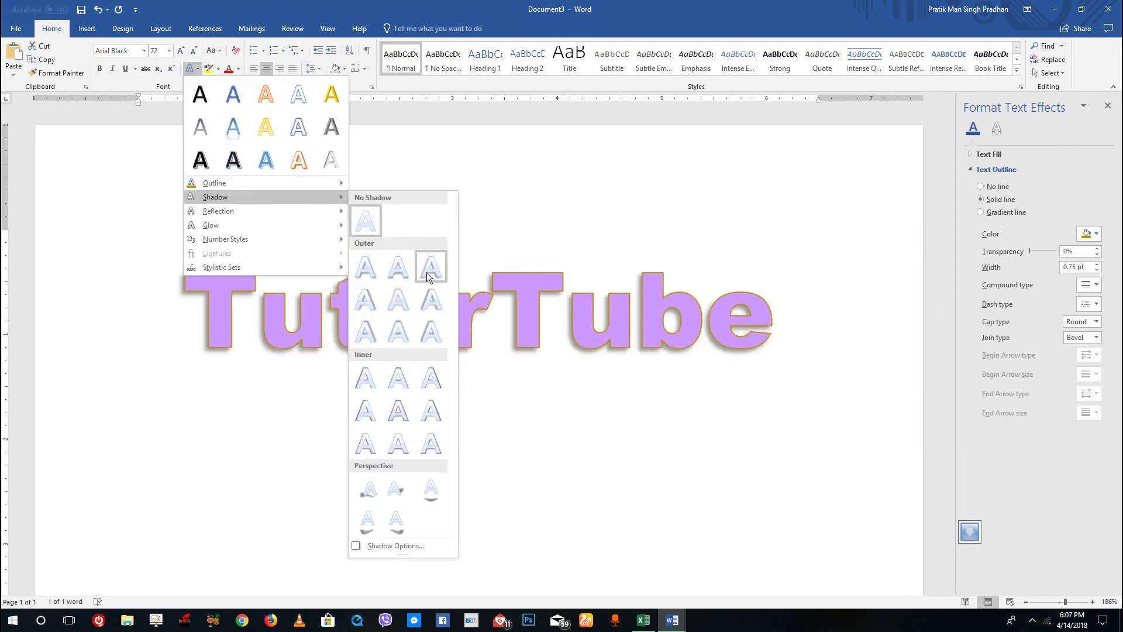
{"action": "left_click", "coordinate": [426, 272]}
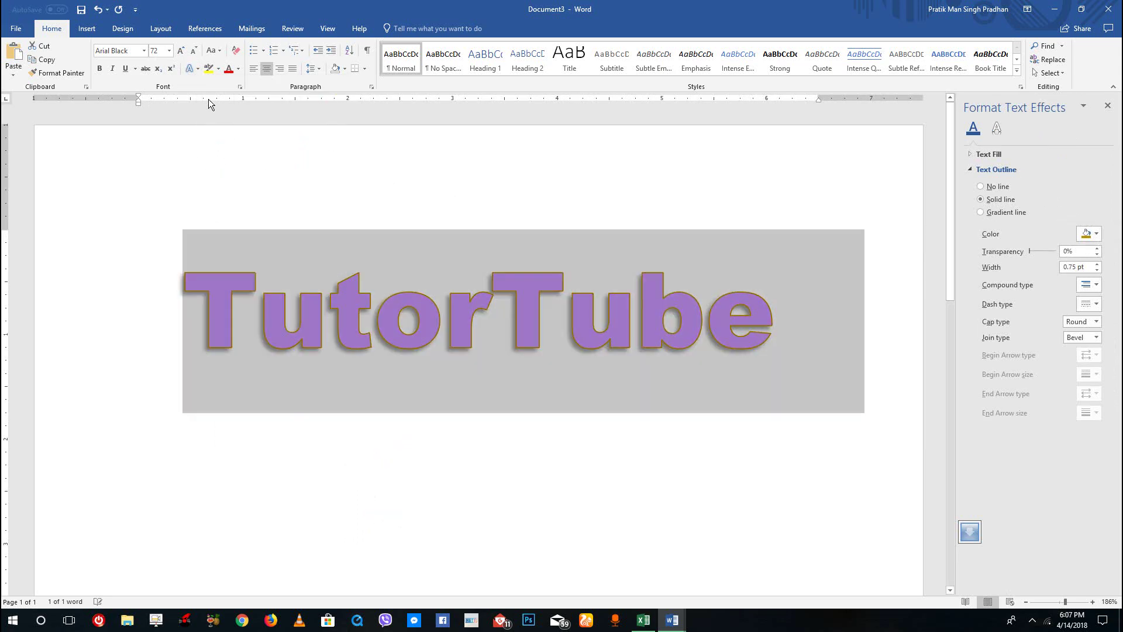
Step: Add a reflection variation beneath TutorTube
{"action": "left_click", "coordinate": [187, 68]}
{"action": "mouse_move", "coordinate": [265, 208]}
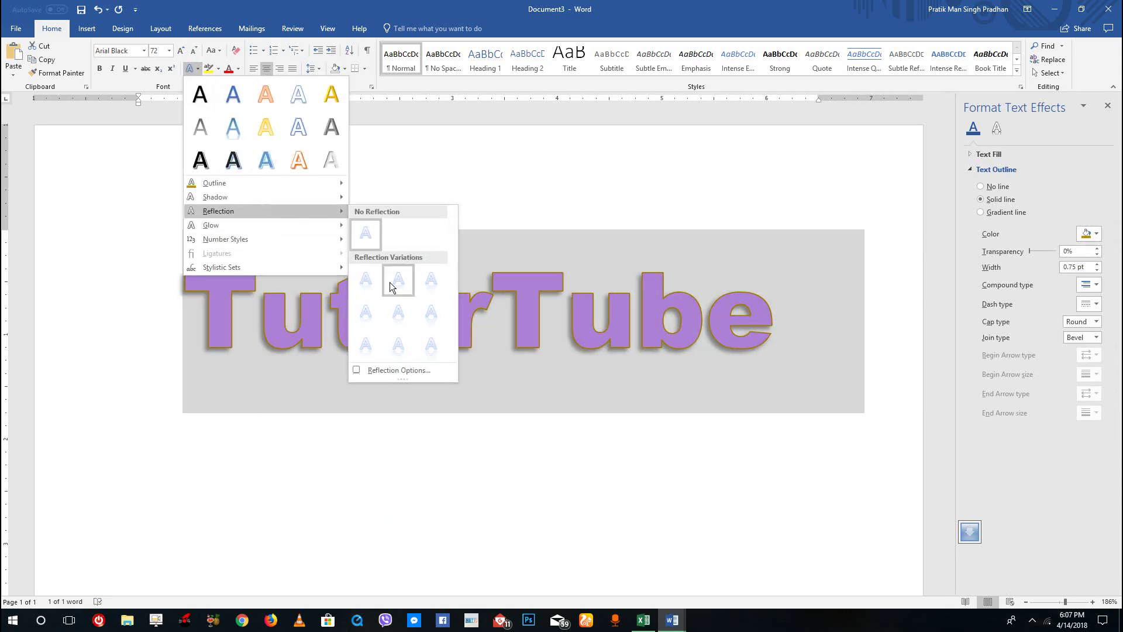
{"action": "left_click", "coordinate": [396, 283]}
Step: Add a soft blue glow around TutorTube's letters
{"action": "left_click", "coordinate": [188, 68]}
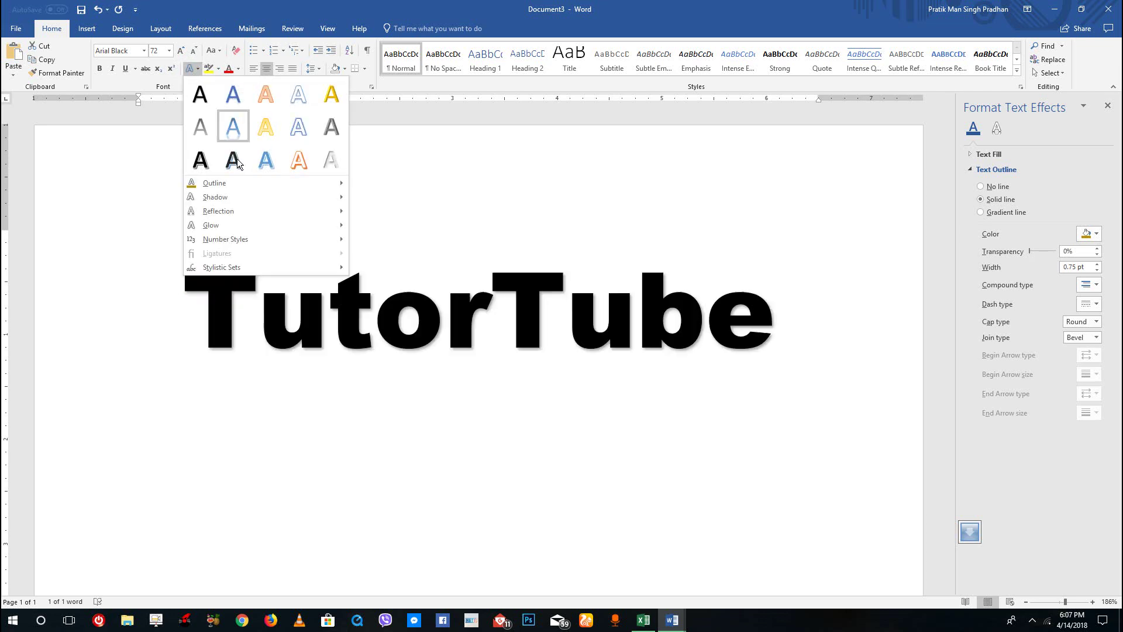
{"action": "mouse_move", "coordinate": [290, 224]}
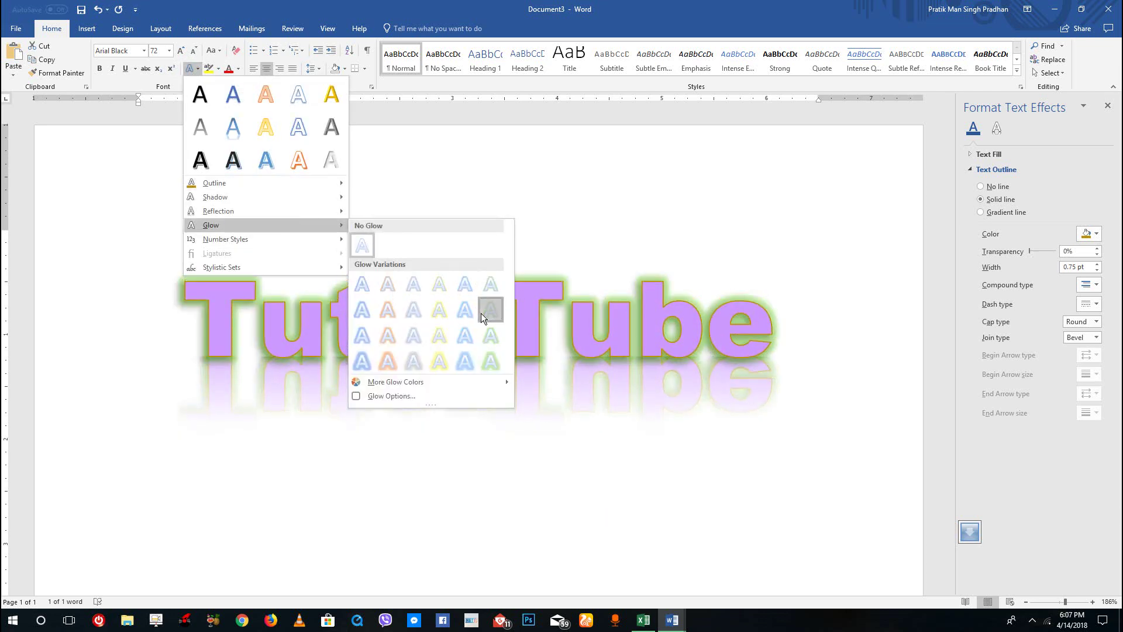
{"action": "left_click", "coordinate": [459, 309]}
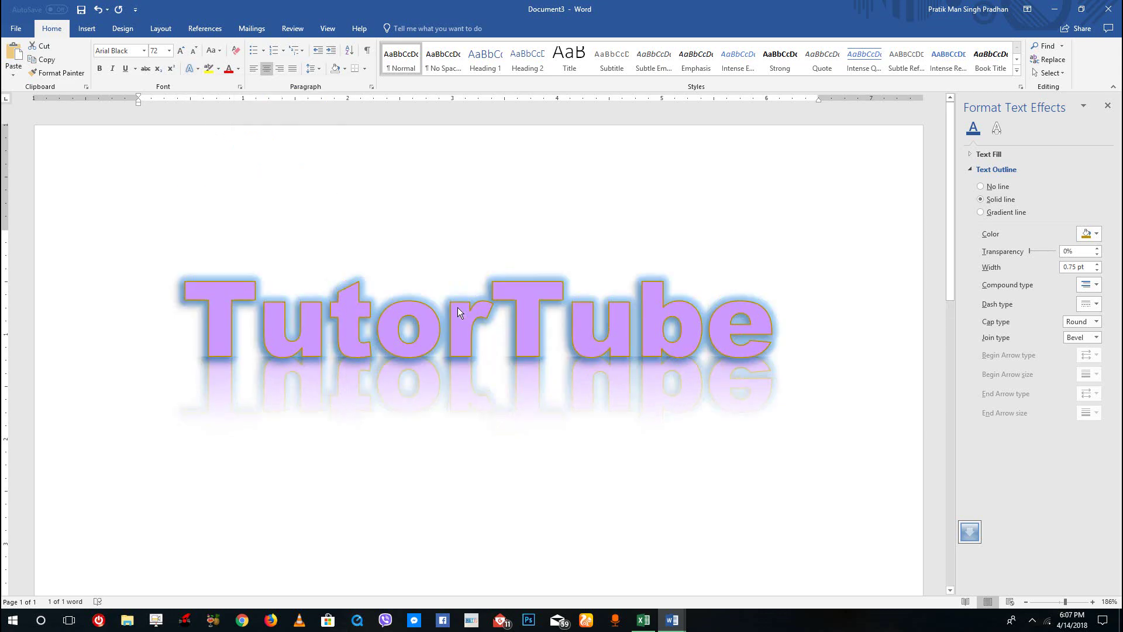
Step: Apply the Proportional Lining number style, then select the whole TutorTube paragraph
{"action": "left_click", "coordinate": [191, 68]}
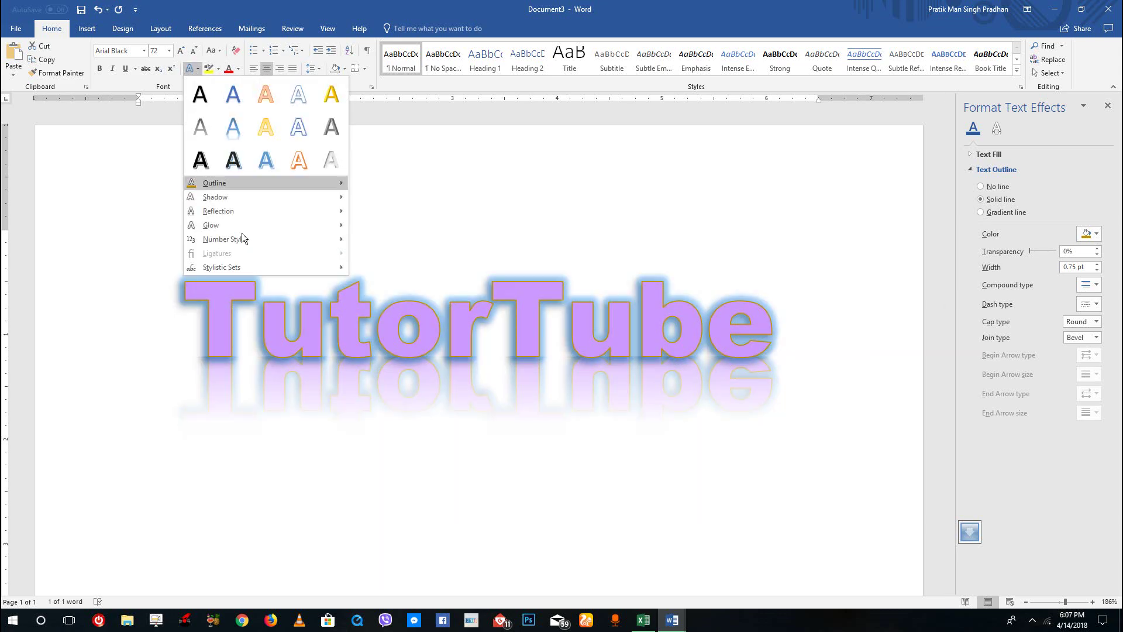
{"action": "mouse_move", "coordinate": [243, 237]}
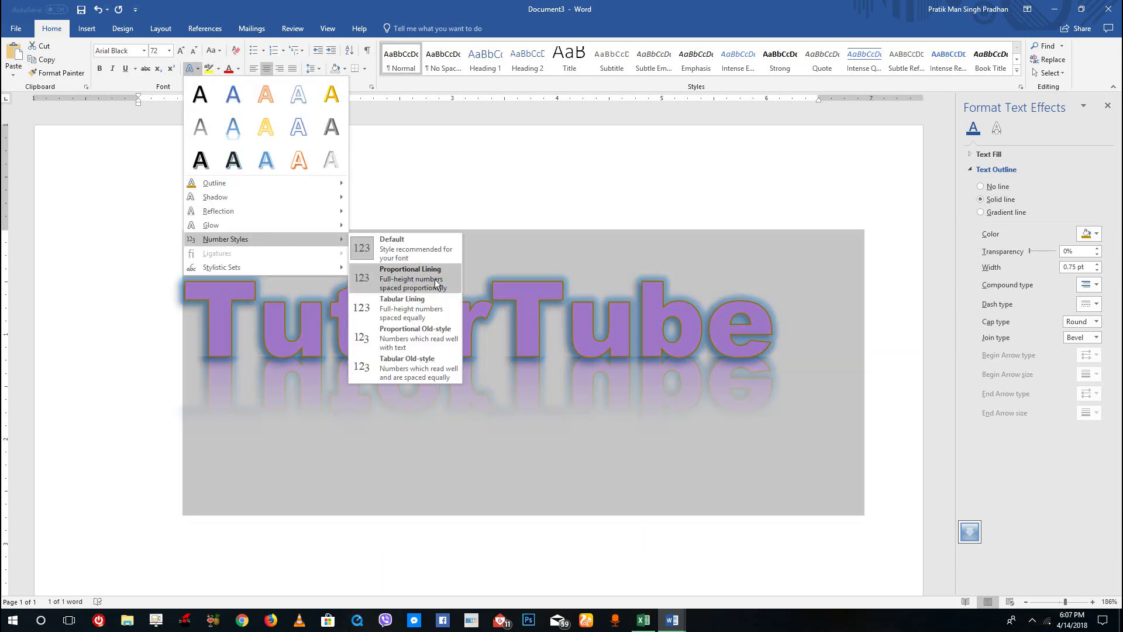
{"action": "left_click", "coordinate": [435, 284]}
{"action": "left_click", "coordinate": [374, 281]}
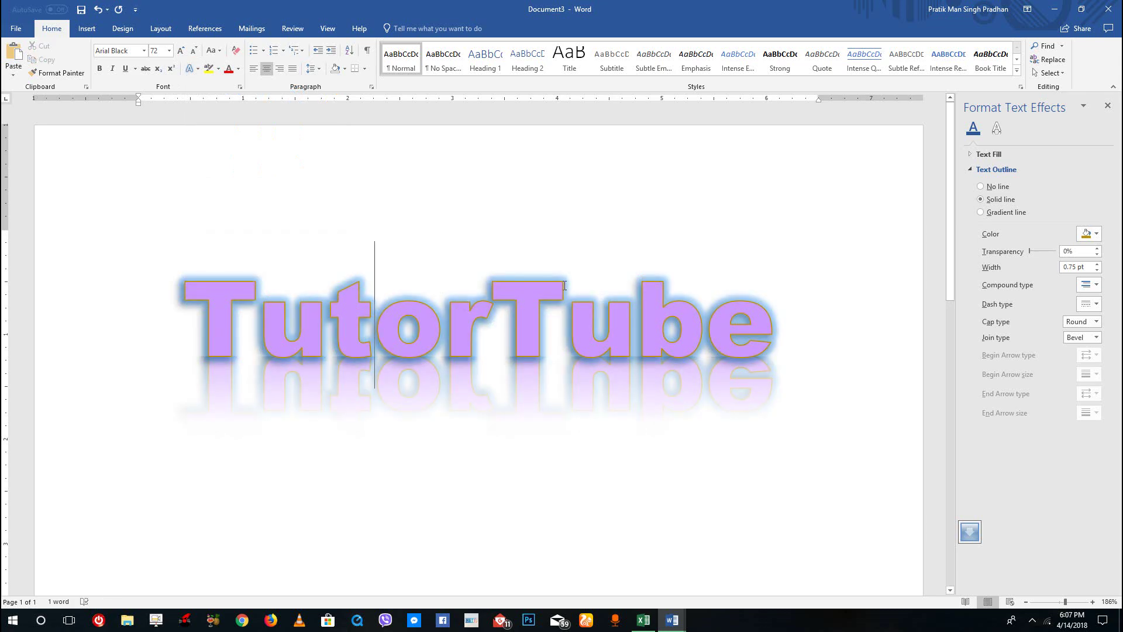
{"action": "key", "text": "ctrl+a"}
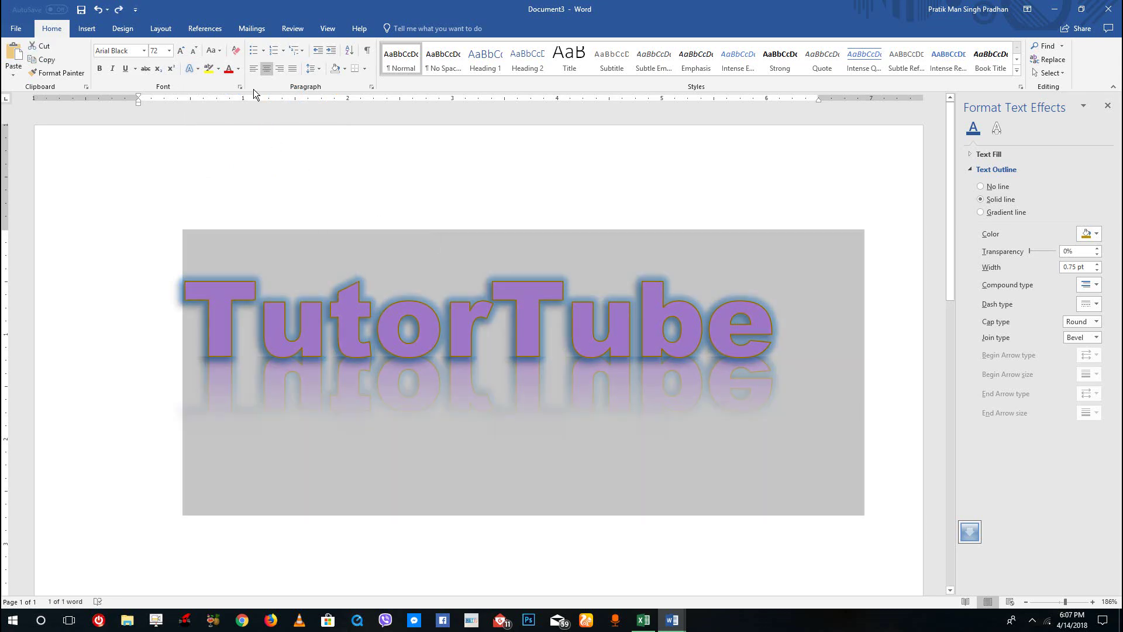
Step: Try the all-capitals stylistic set on TutorTube, then undo it
{"action": "left_click", "coordinate": [193, 68]}
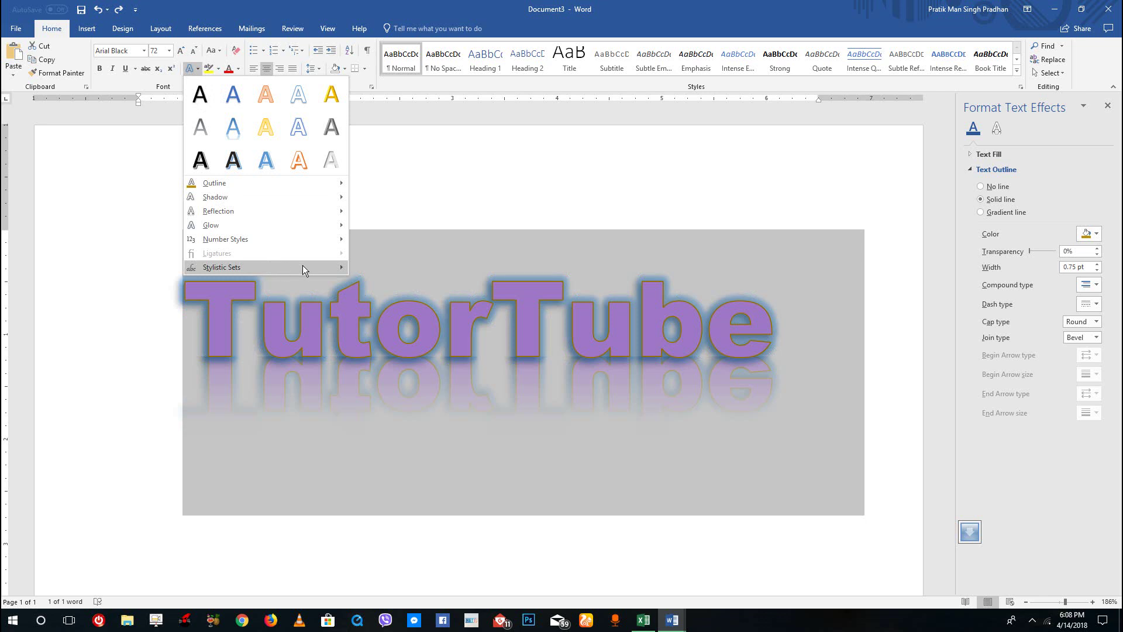
{"action": "mouse_move", "coordinate": [340, 267]}
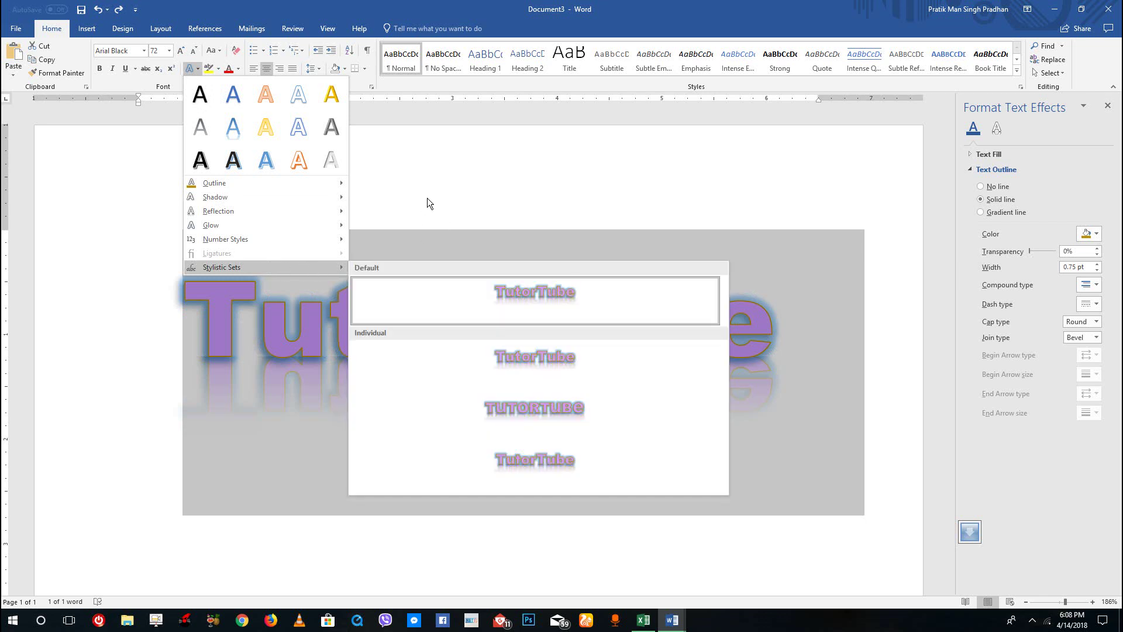
{"action": "left_click", "coordinate": [538, 410]}
{"action": "left_click", "coordinate": [452, 345]}
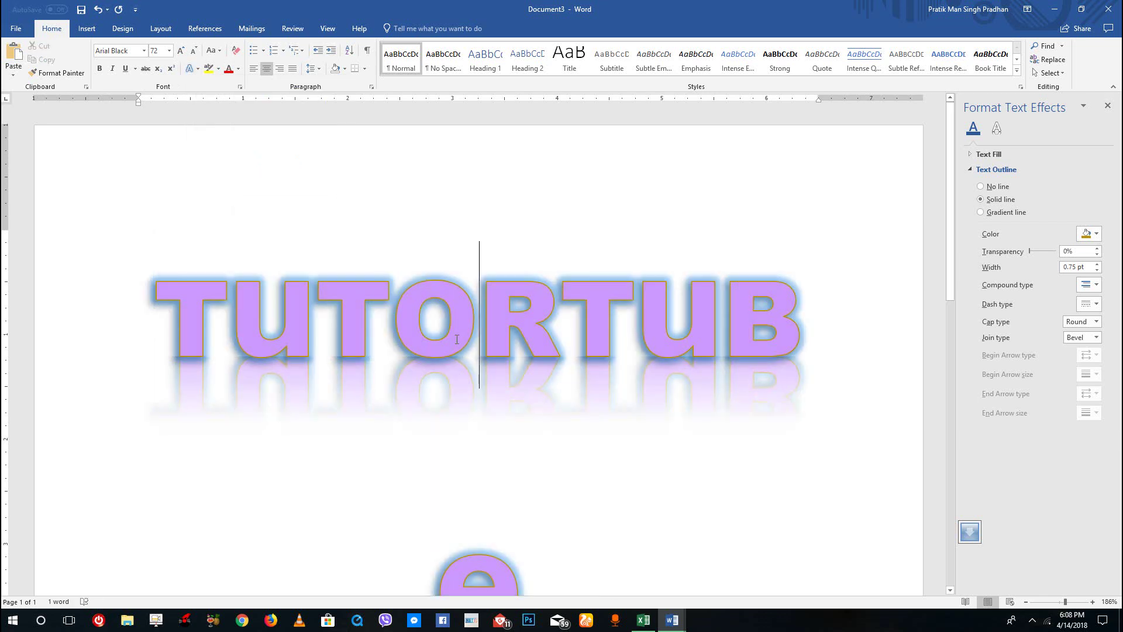
{"action": "key", "text": "ctrl+z"}
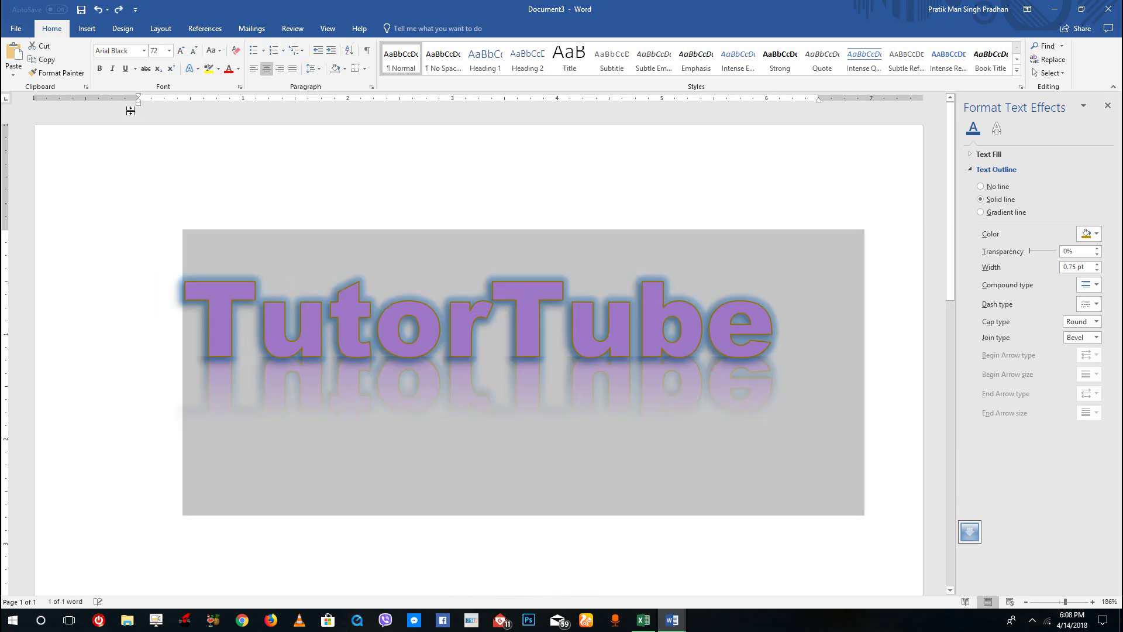
Step: Dismiss the Stylistic Sets gallery unused and close the Format Text Effects pane
{"action": "left_click", "coordinate": [185, 66]}
{"action": "mouse_move", "coordinate": [286, 266]}
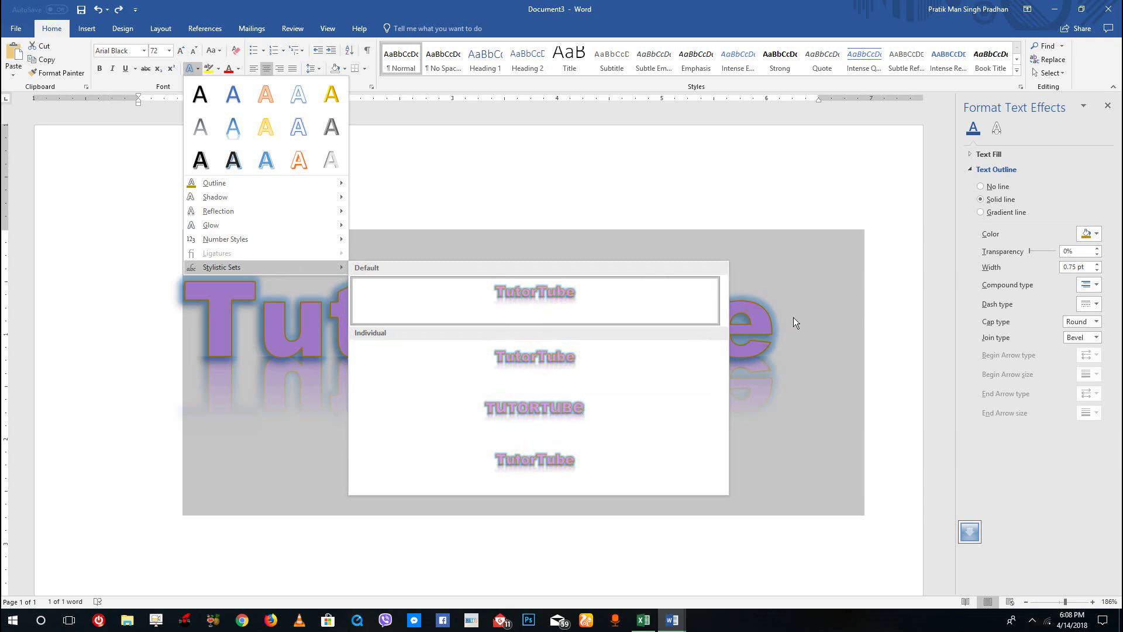
{"action": "left_click", "coordinate": [732, 305]}
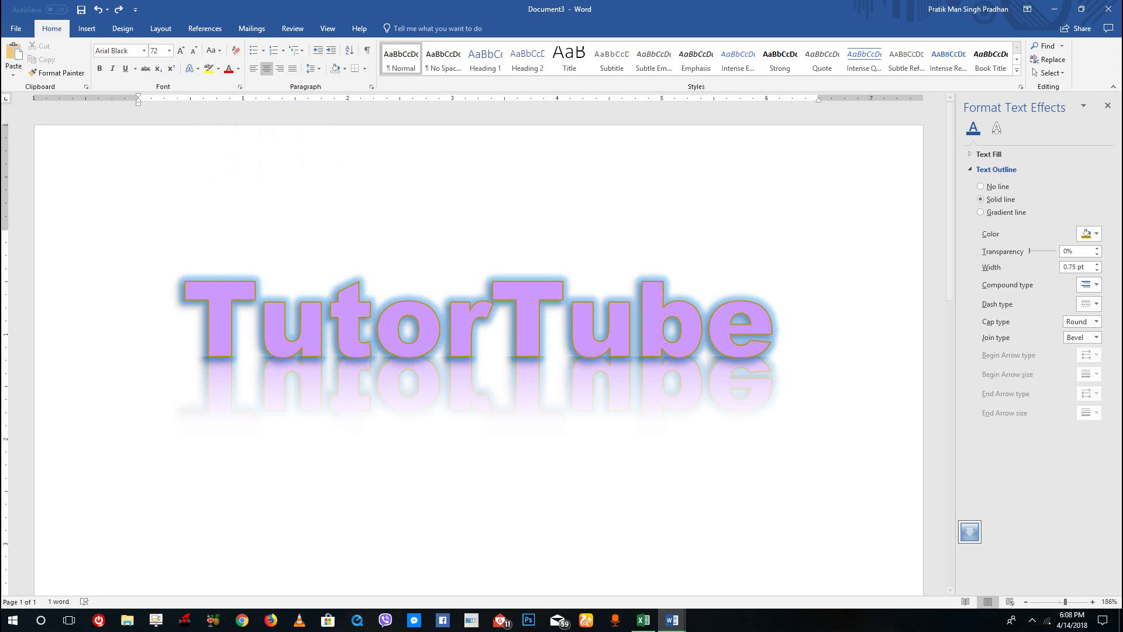
{"action": "left_click", "coordinate": [1109, 106]}
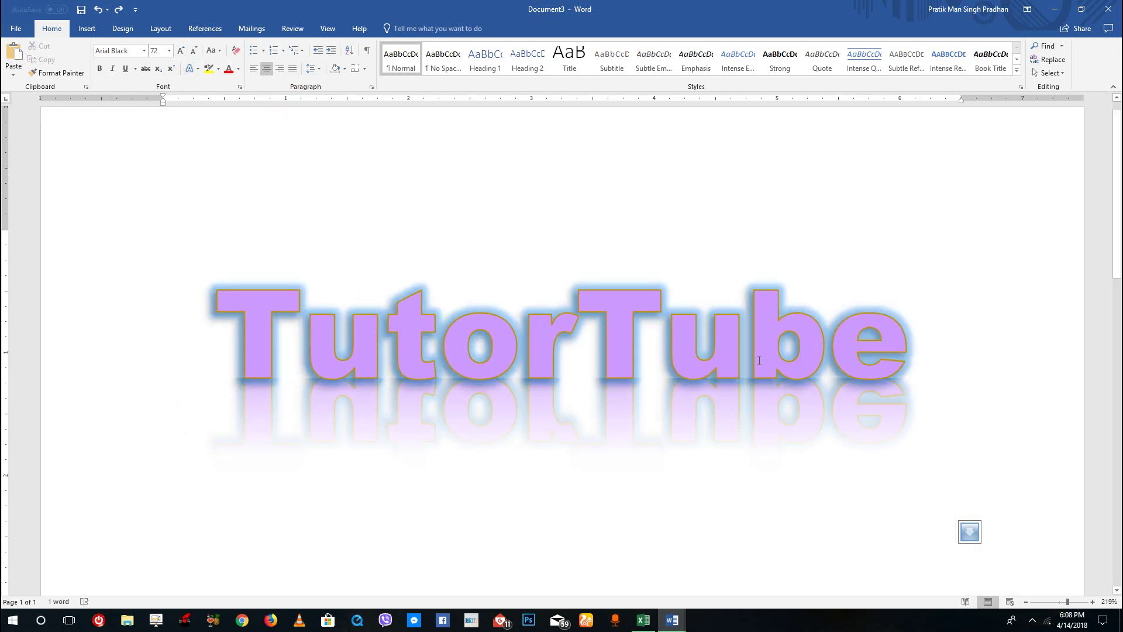
Step: Select TutorTube and bring up the outline's Dashes styles, passing Shadow and Weight
{"action": "left_click", "coordinate": [99, 347]}
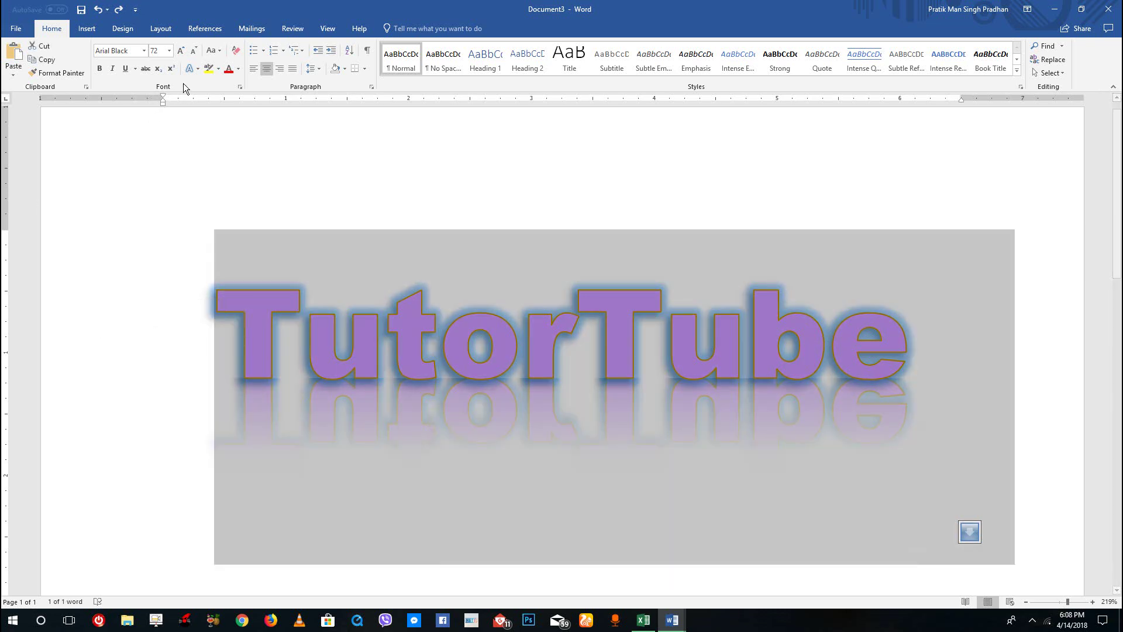
{"action": "left_click", "coordinate": [193, 68]}
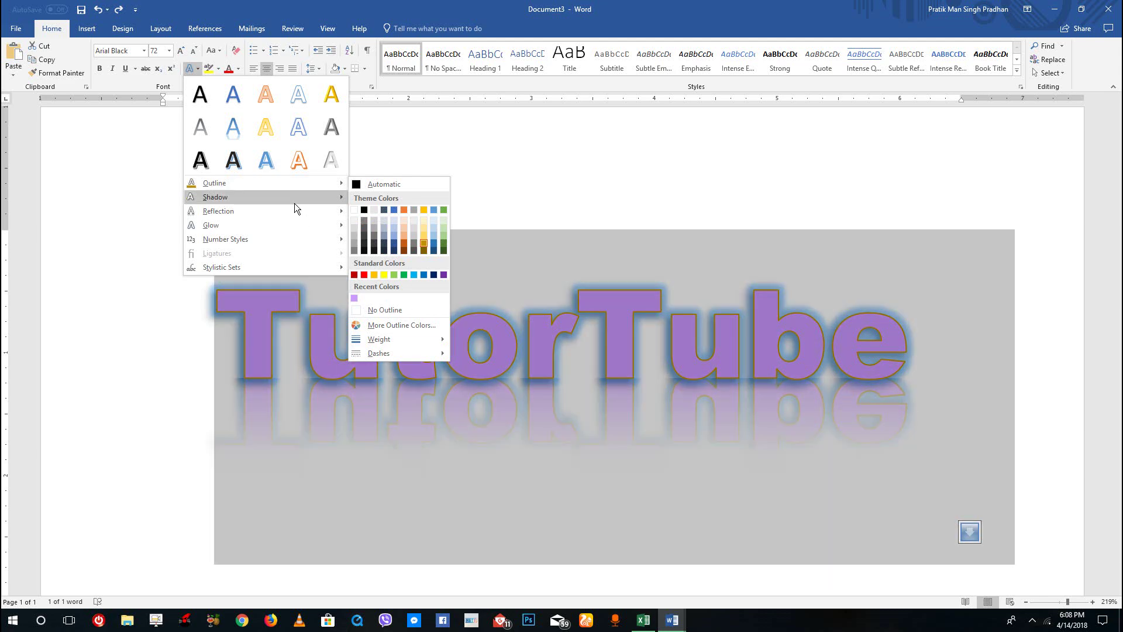
{"action": "mouse_move", "coordinate": [293, 203]}
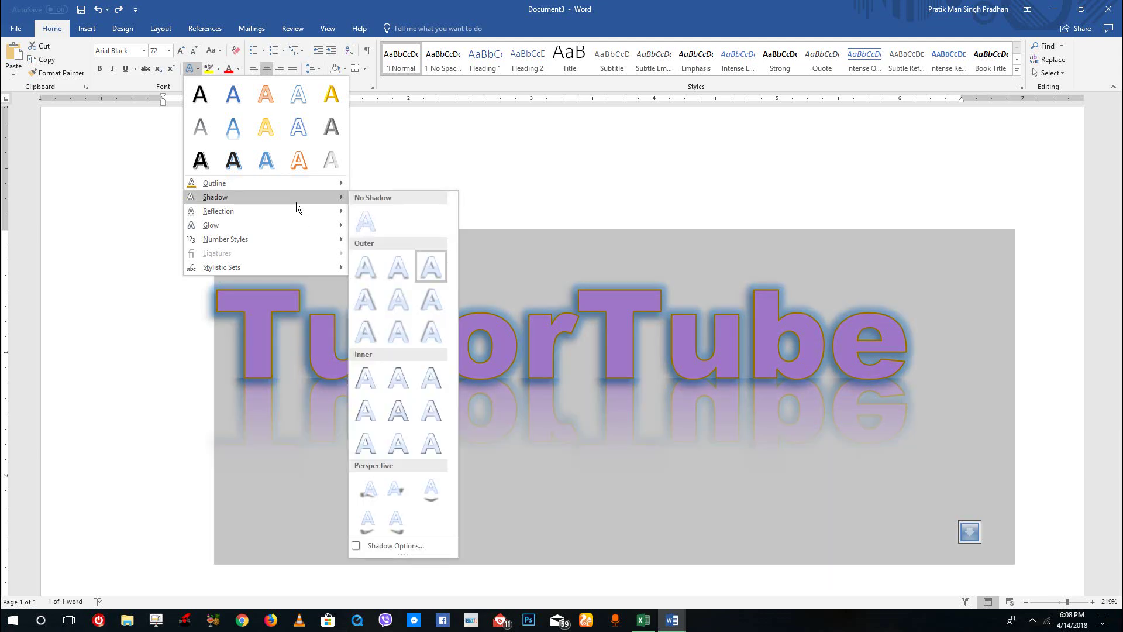
{"action": "mouse_move", "coordinate": [307, 184]}
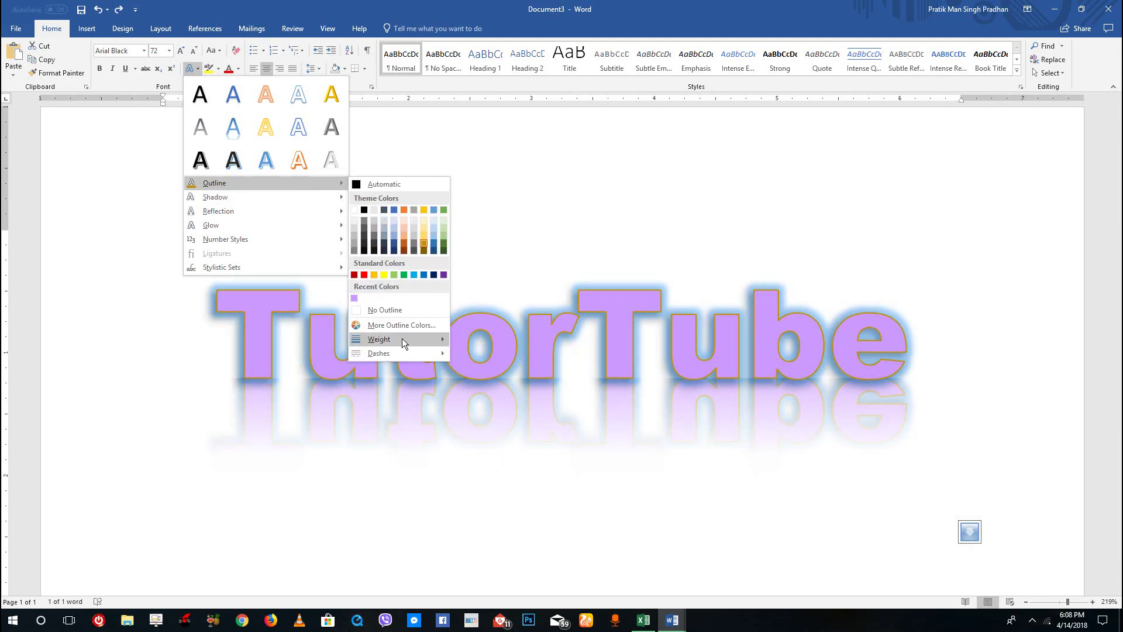
{"action": "mouse_move", "coordinate": [402, 338]}
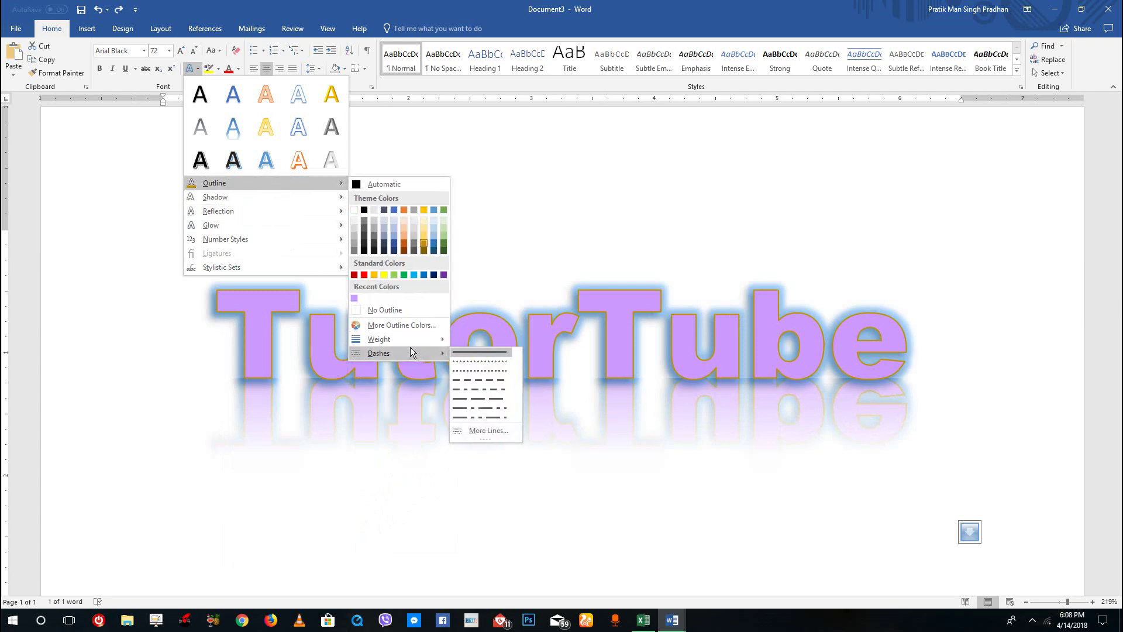
Step: Open the outline's More Lines pane and browse its fill, effects and shadow settings
{"action": "left_click", "coordinate": [486, 431]}
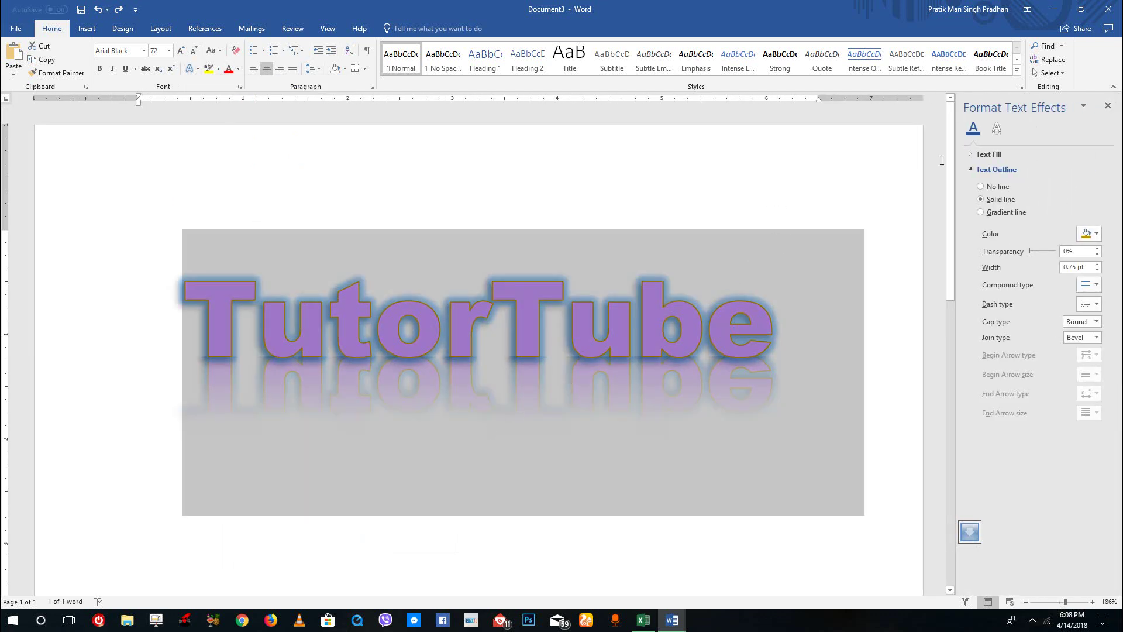
{"action": "left_click", "coordinate": [973, 170]}
{"action": "left_click", "coordinate": [974, 169]}
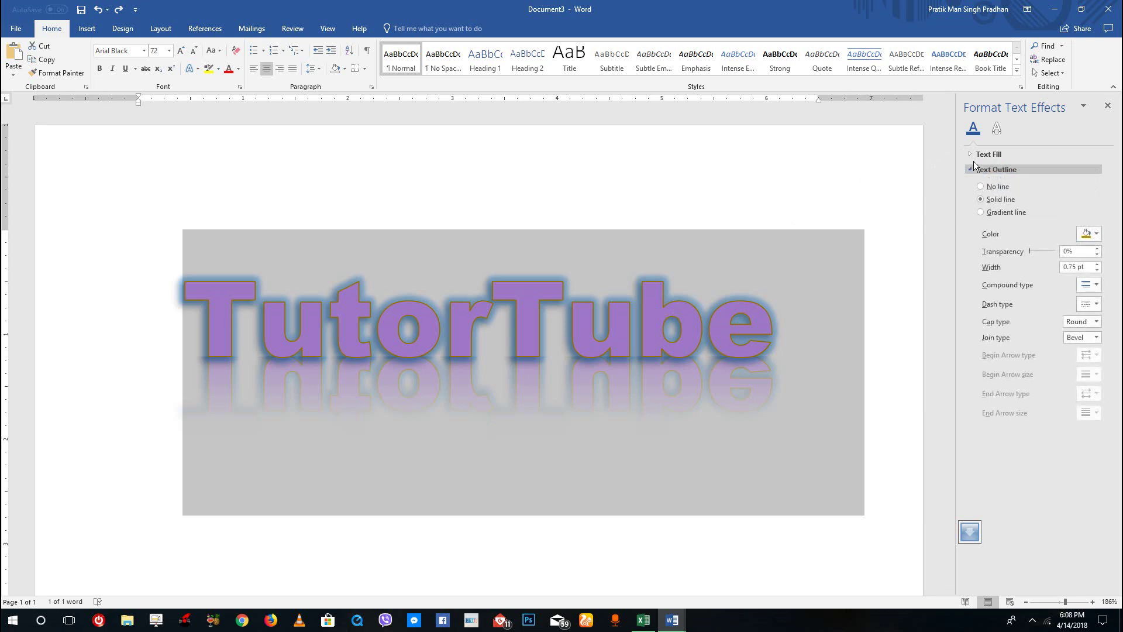
{"action": "left_click", "coordinate": [998, 129]}
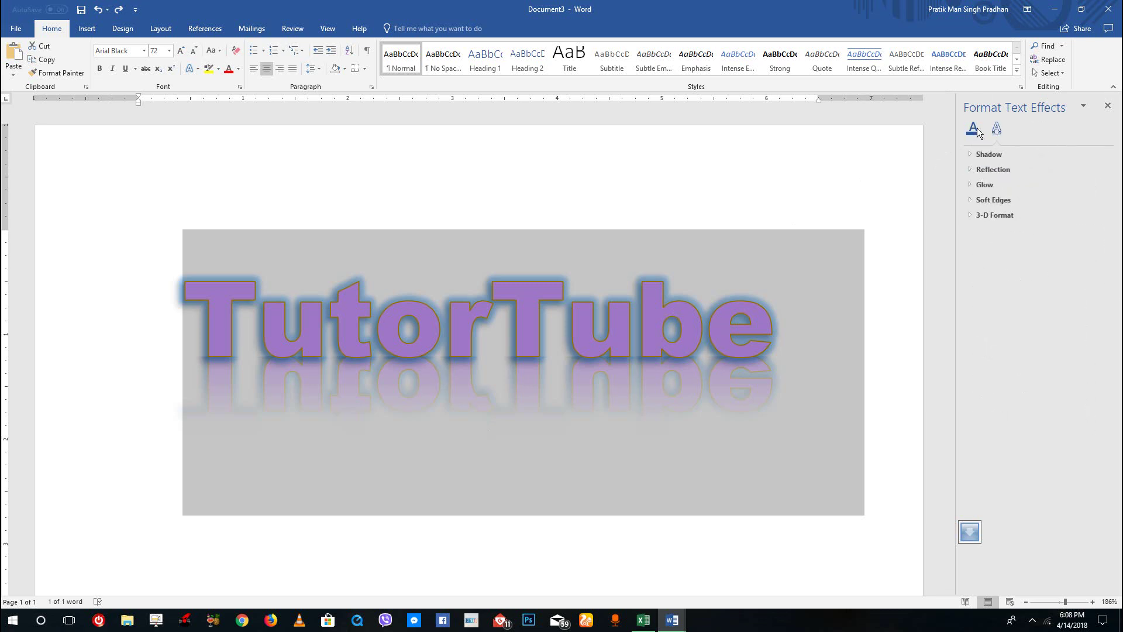
{"action": "left_click", "coordinate": [975, 129]}
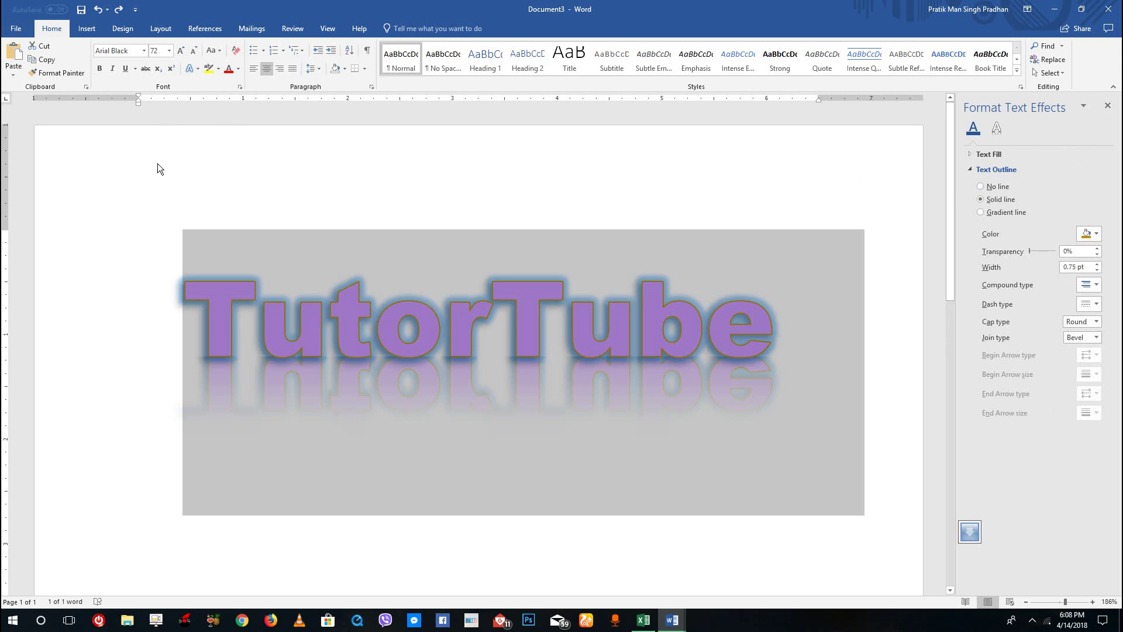
{"action": "left_click", "coordinate": [197, 69]}
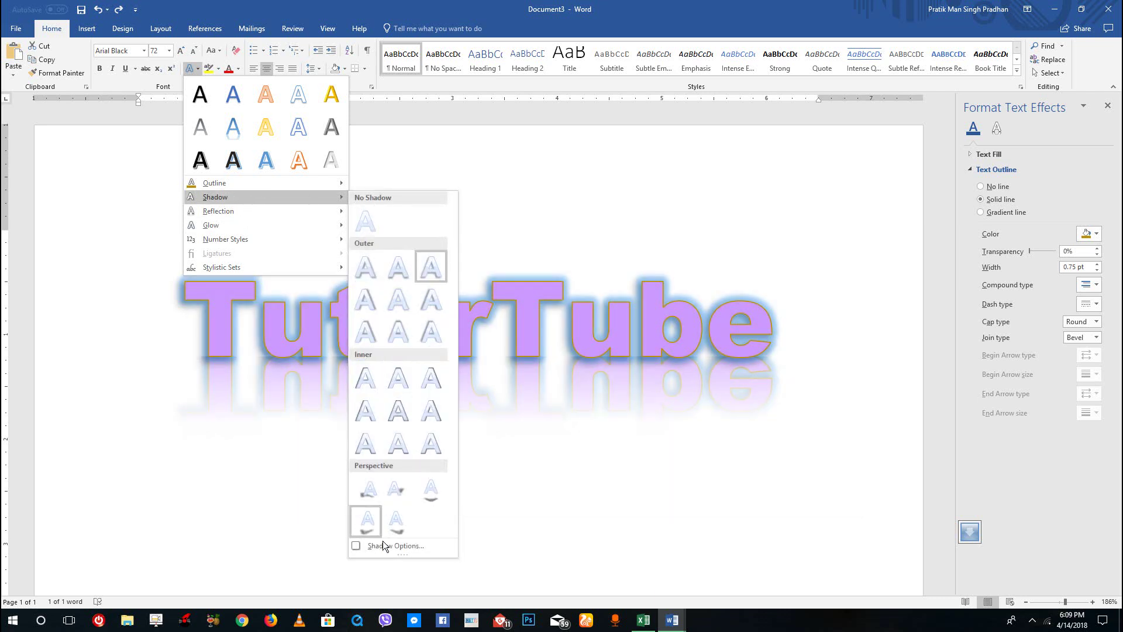
{"action": "left_click", "coordinate": [383, 544]}
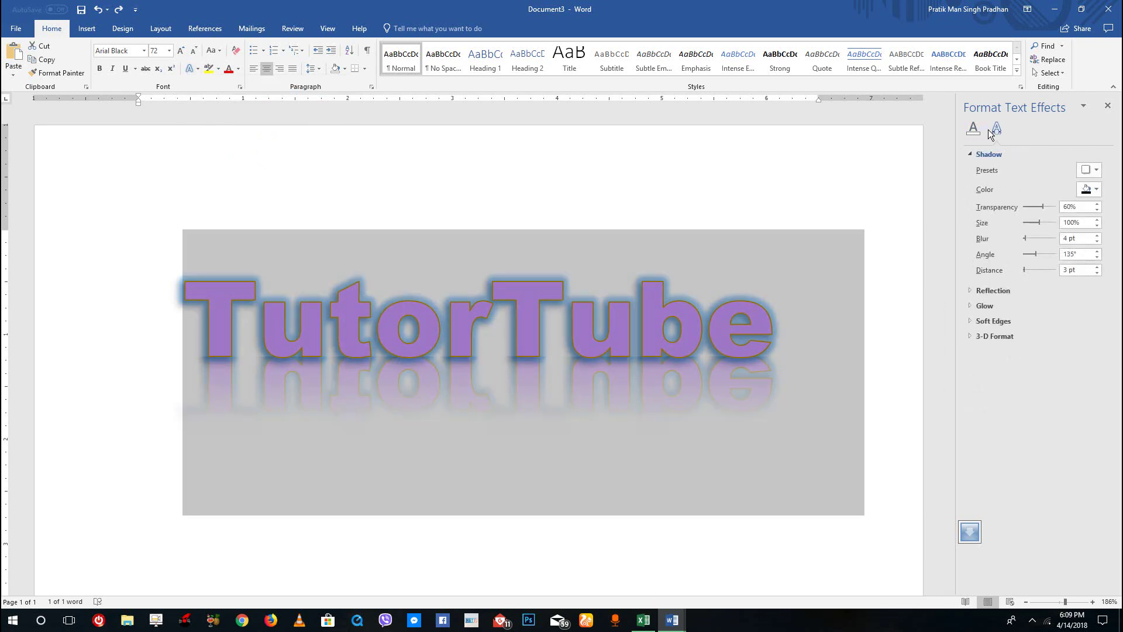
Step: Reselect TutorTube and switch its text outline to a gradient line
{"action": "left_click", "coordinate": [968, 128]}
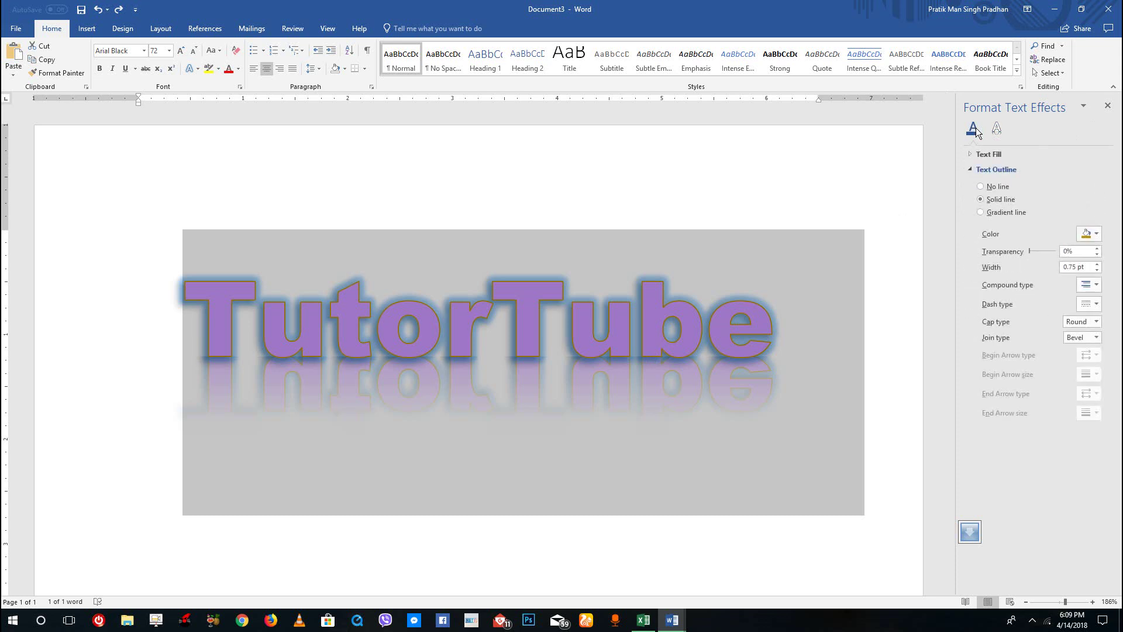
{"action": "left_click", "coordinate": [706, 346]}
{"action": "left_click", "coordinate": [143, 313]}
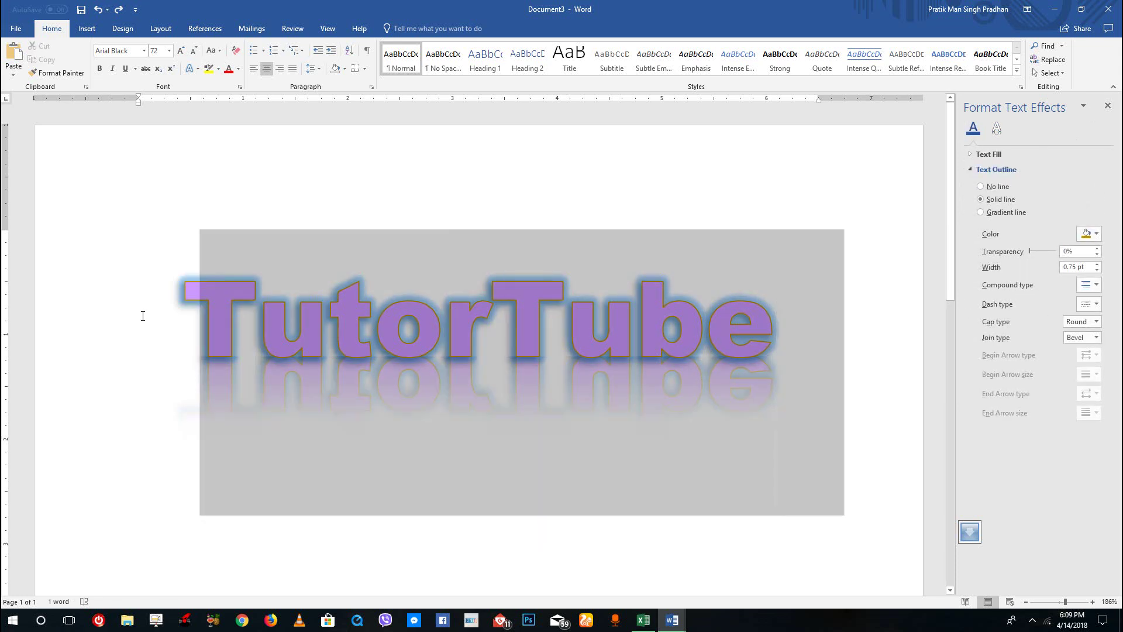
{"action": "left_click", "coordinate": [1002, 190]}
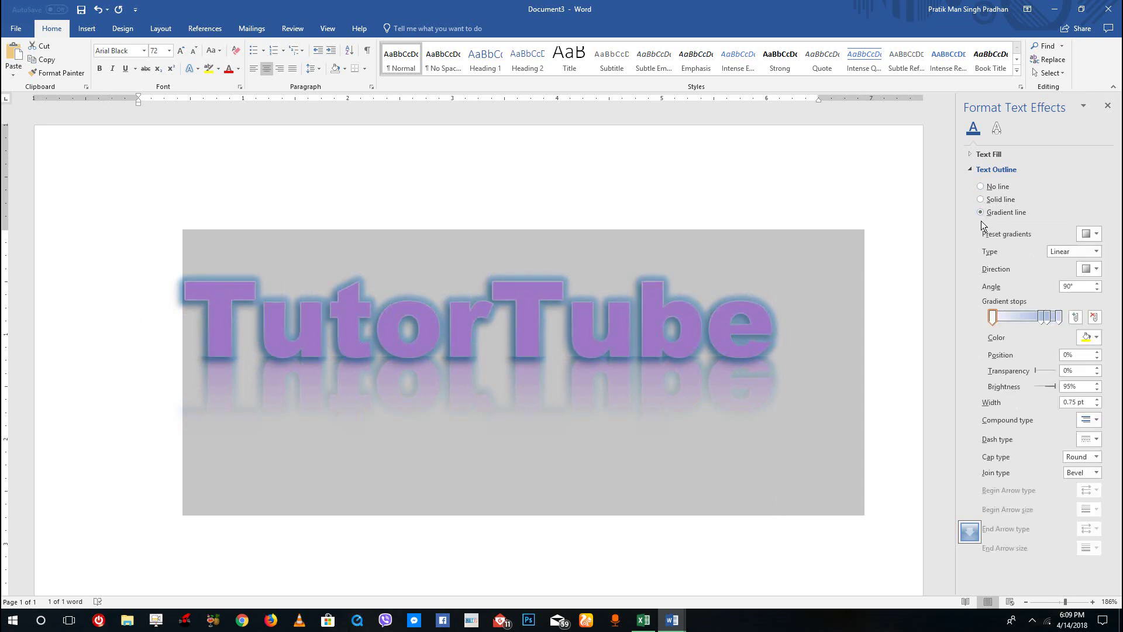
Step: Apply the Top Spotlight - Accent 3 preset gradient with a radial direction
{"action": "left_click_drag", "start_coordinate": [1042, 319], "coordinate": [1029, 318]}
{"action": "left_click", "coordinate": [1086, 235]}
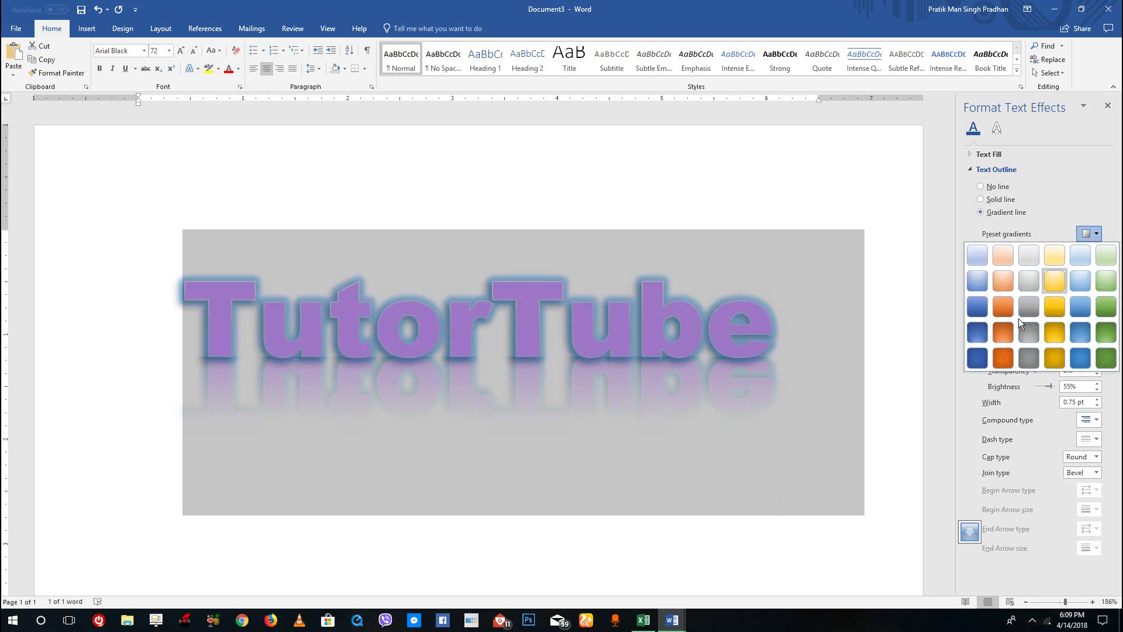
{"action": "left_click", "coordinate": [1037, 284]}
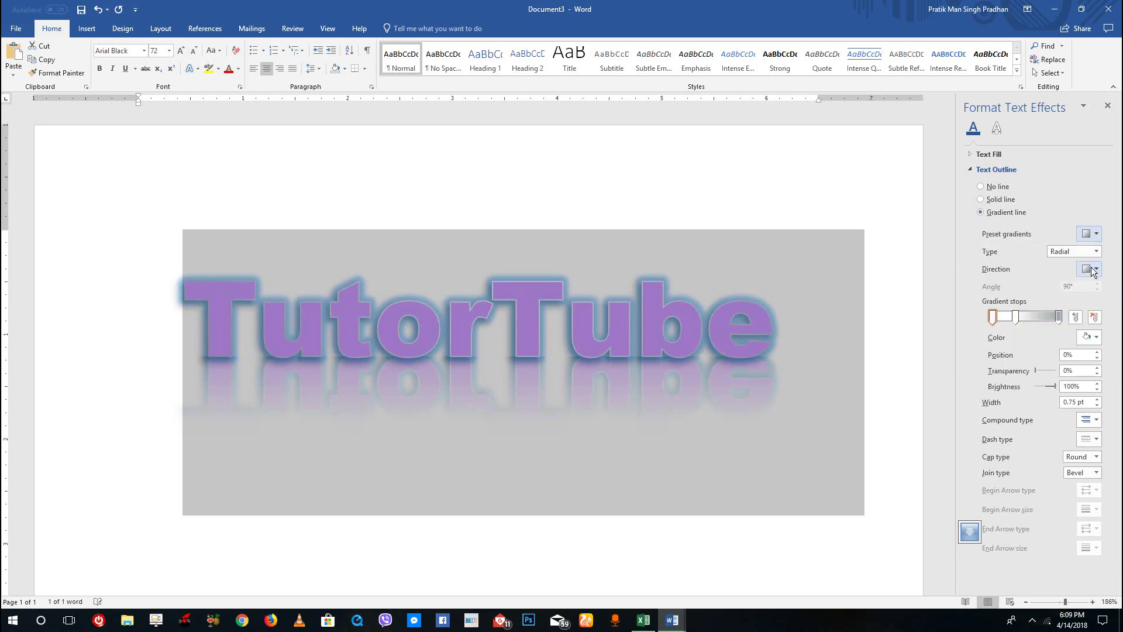
{"action": "left_click", "coordinate": [1092, 269]}
{"action": "left_click", "coordinate": [1062, 292]}
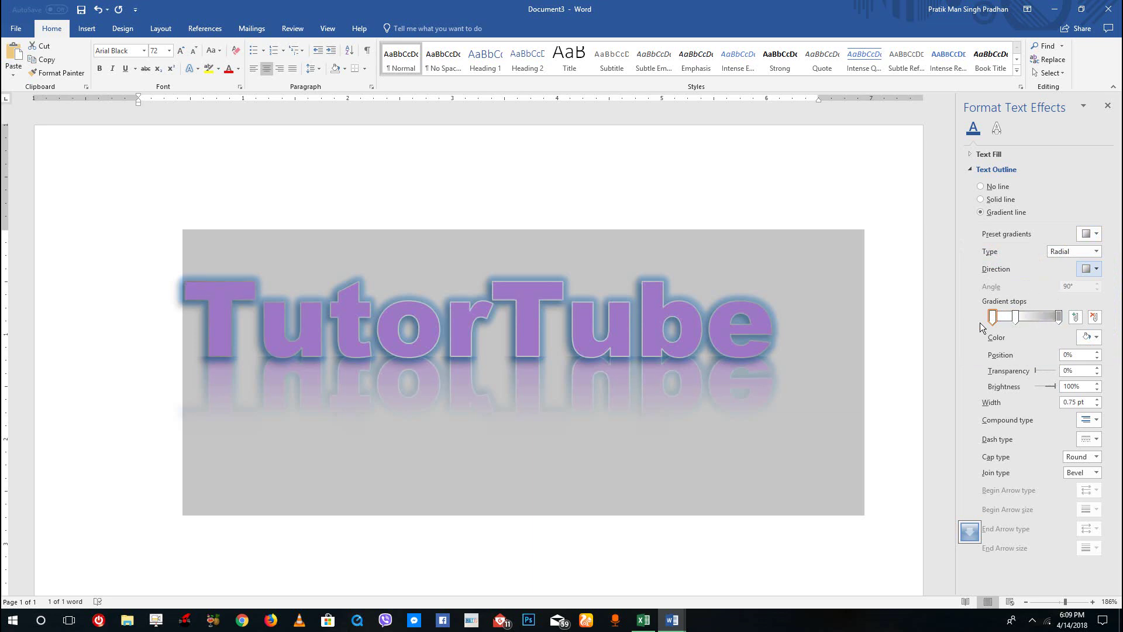
{"action": "left_click", "coordinate": [1097, 269]}
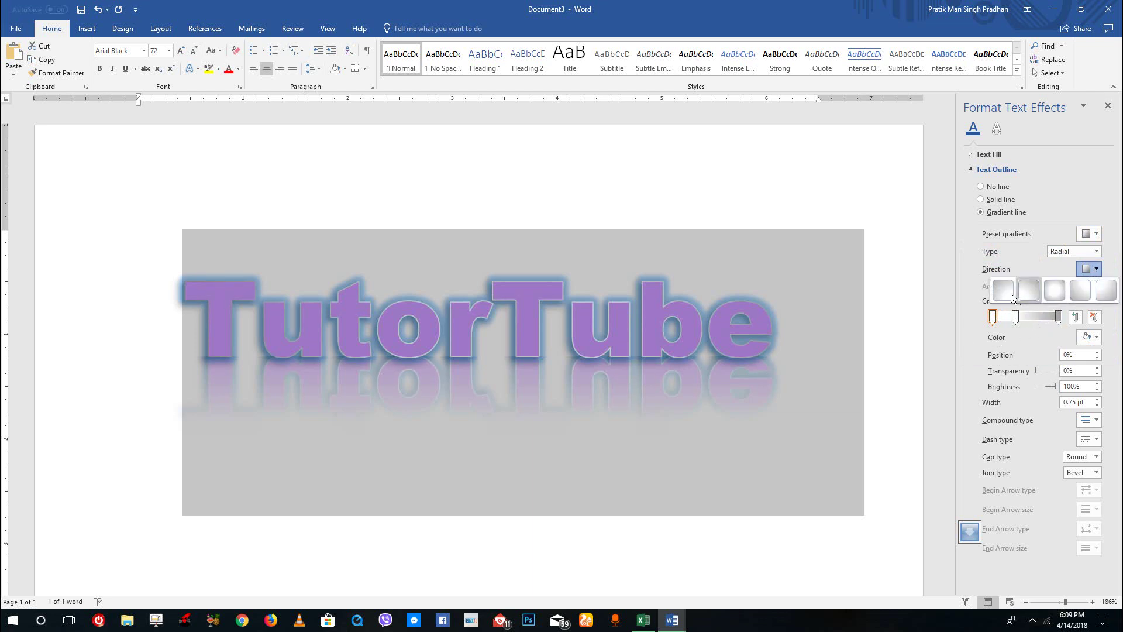
{"action": "left_click", "coordinate": [1002, 293]}
Step: Select the middle and rightmost gradient stops in turn, ending on the middle one
{"action": "left_click", "coordinate": [1022, 317]}
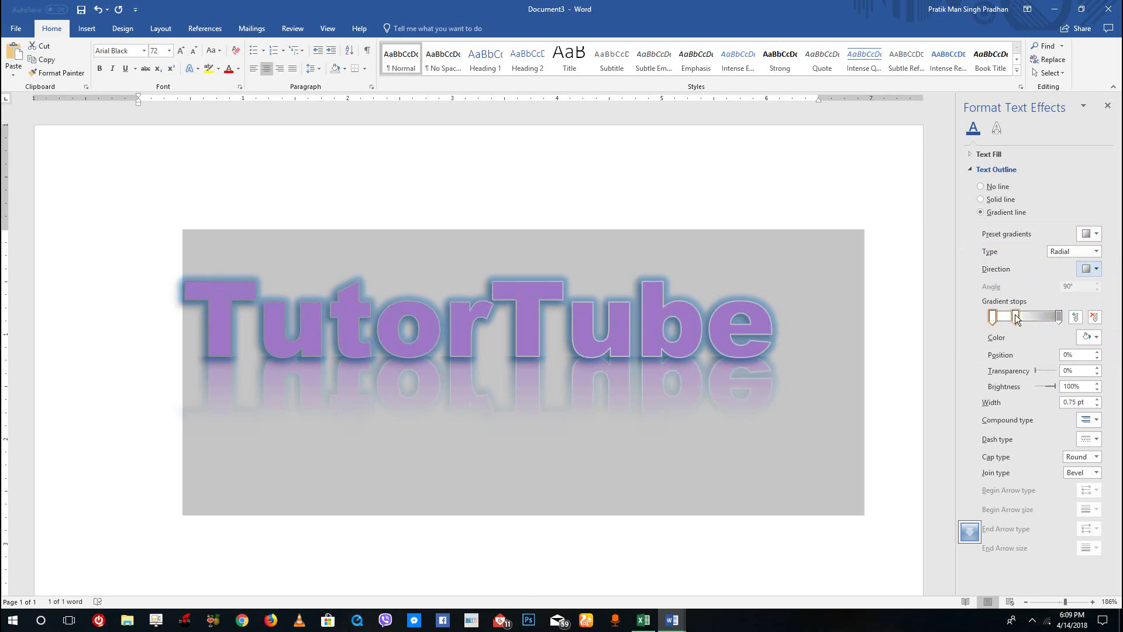
{"action": "left_click", "coordinate": [1059, 317]}
{"action": "left_click", "coordinate": [1023, 317]}
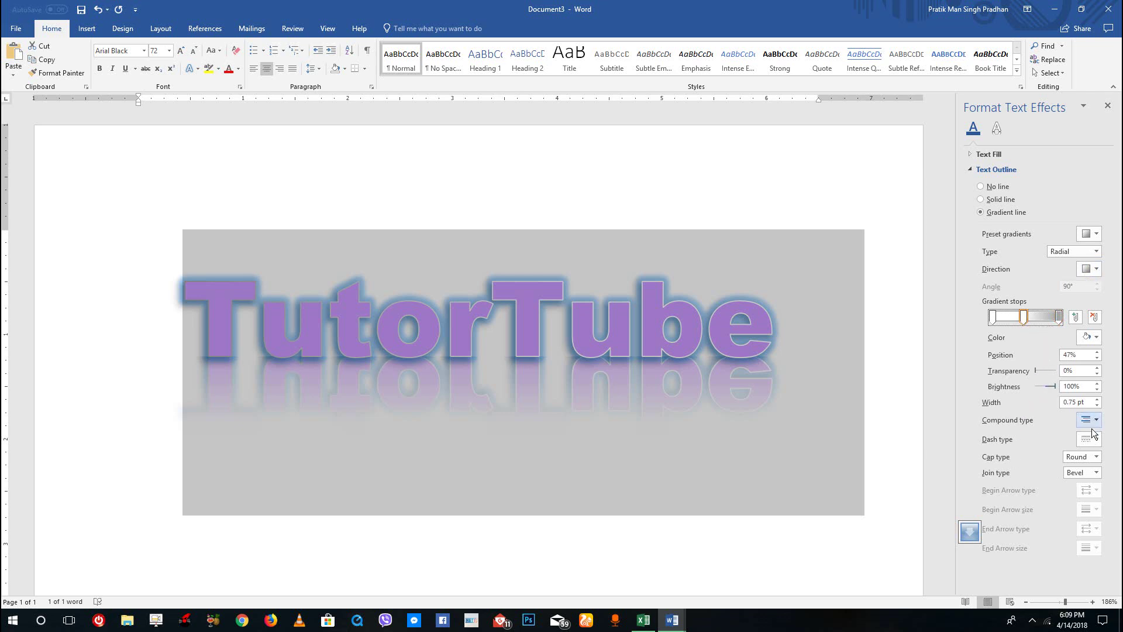
Step: Colour the middle gradient stop light blue and the right end stop dark green
{"action": "left_click", "coordinate": [1092, 342]}
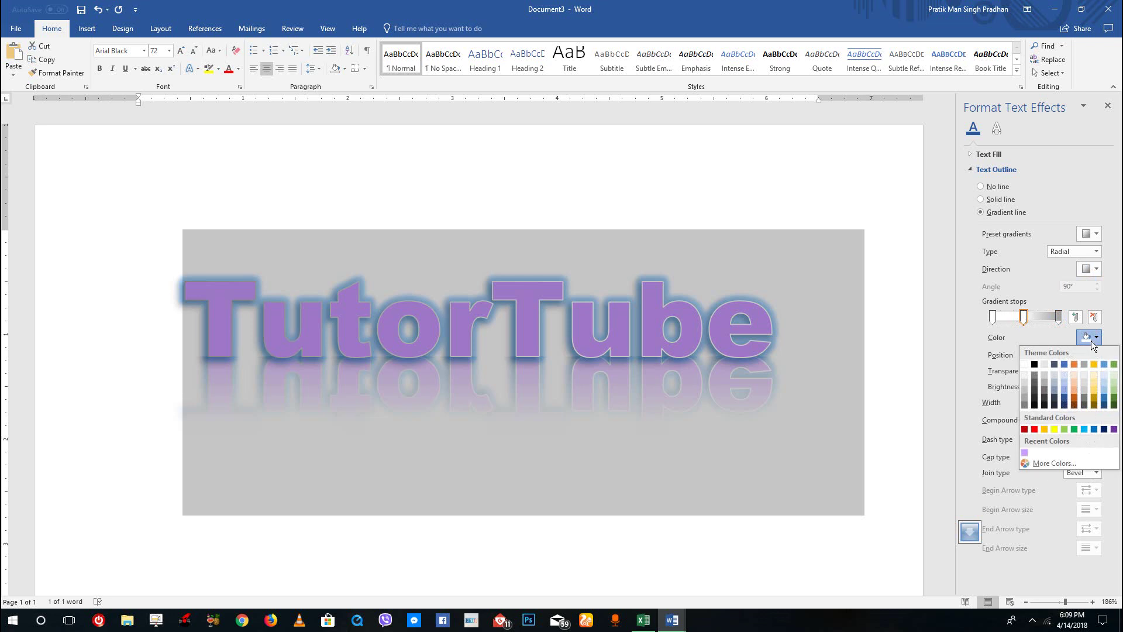
{"action": "left_click", "coordinate": [1061, 385]}
{"action": "left_click", "coordinate": [1059, 319]}
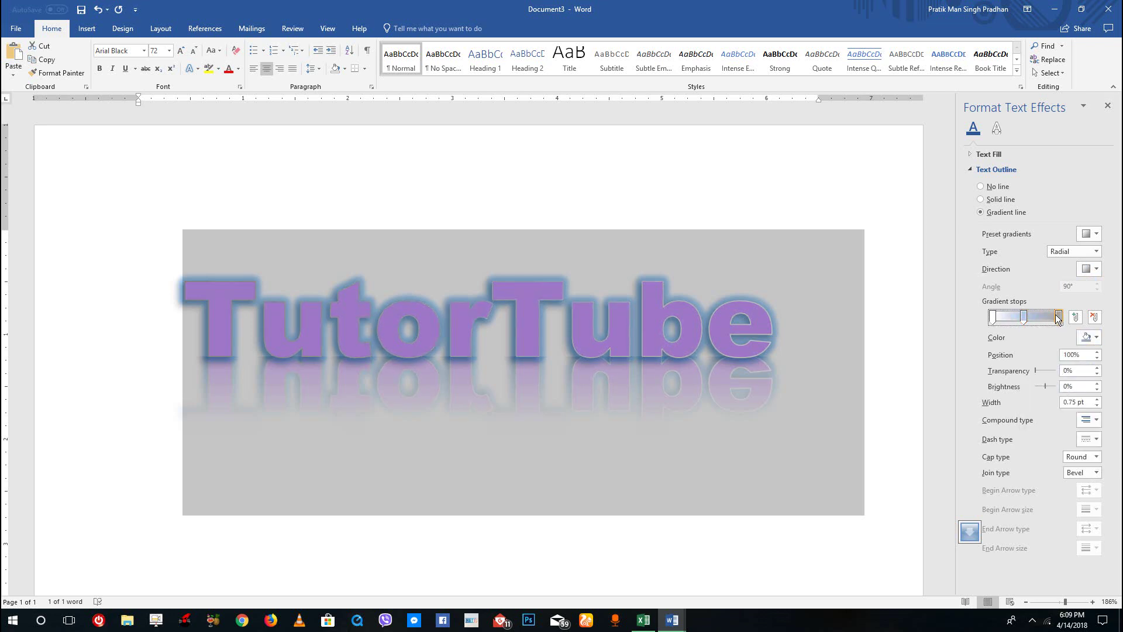
{"action": "left_click", "coordinate": [1089, 338]}
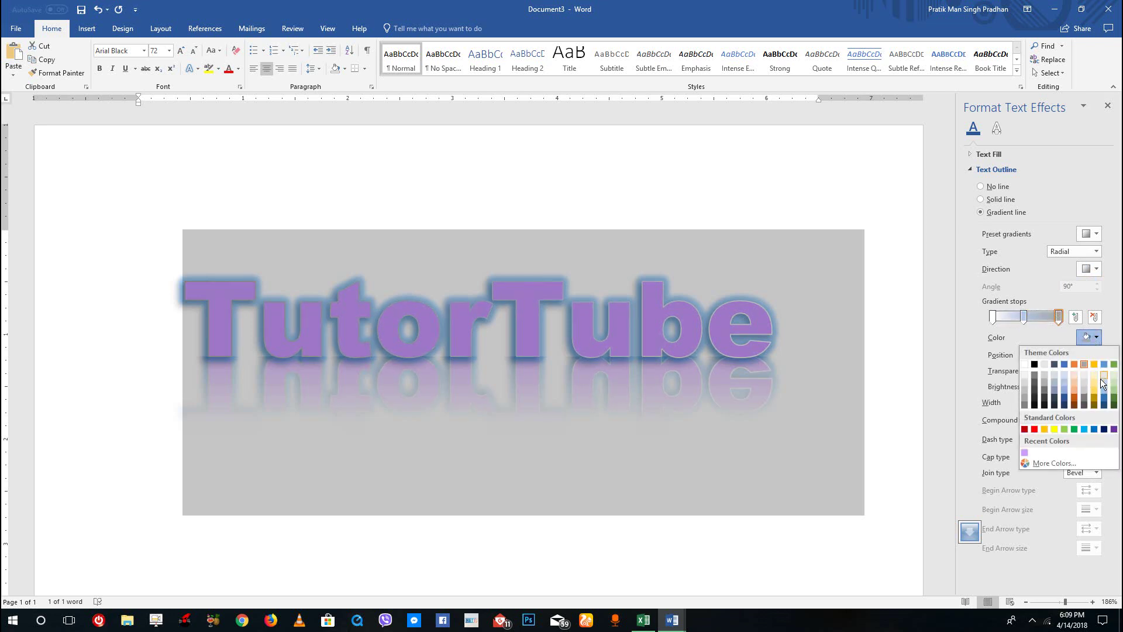
{"action": "left_click", "coordinate": [1114, 400]}
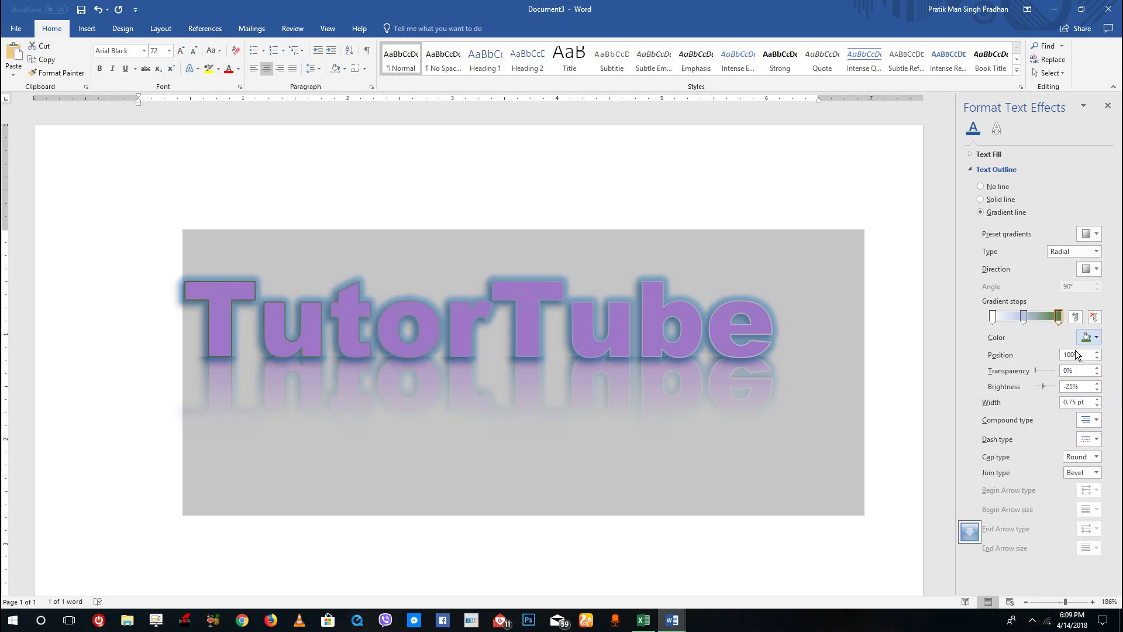
Step: Try 95% transparency on the right gradient stop, then return it to 0%
{"action": "left_click", "coordinate": [1098, 354]}
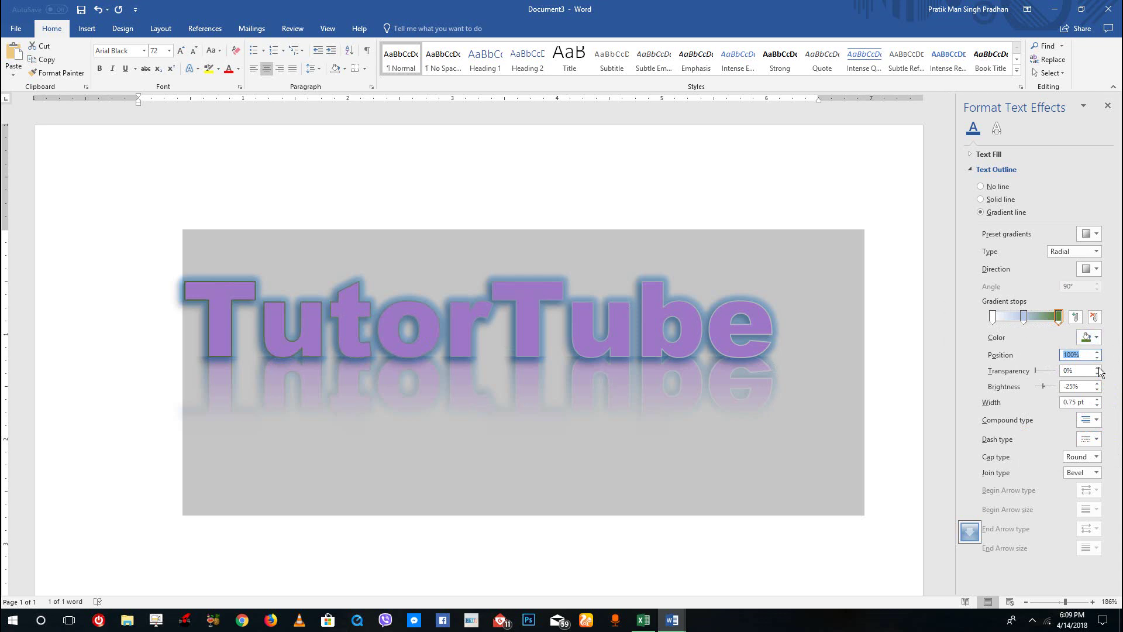
{"action": "left_click", "coordinate": [1037, 371]}
{"action": "left_click_drag", "start_coordinate": [1043, 370], "coordinate": [1057, 370]}
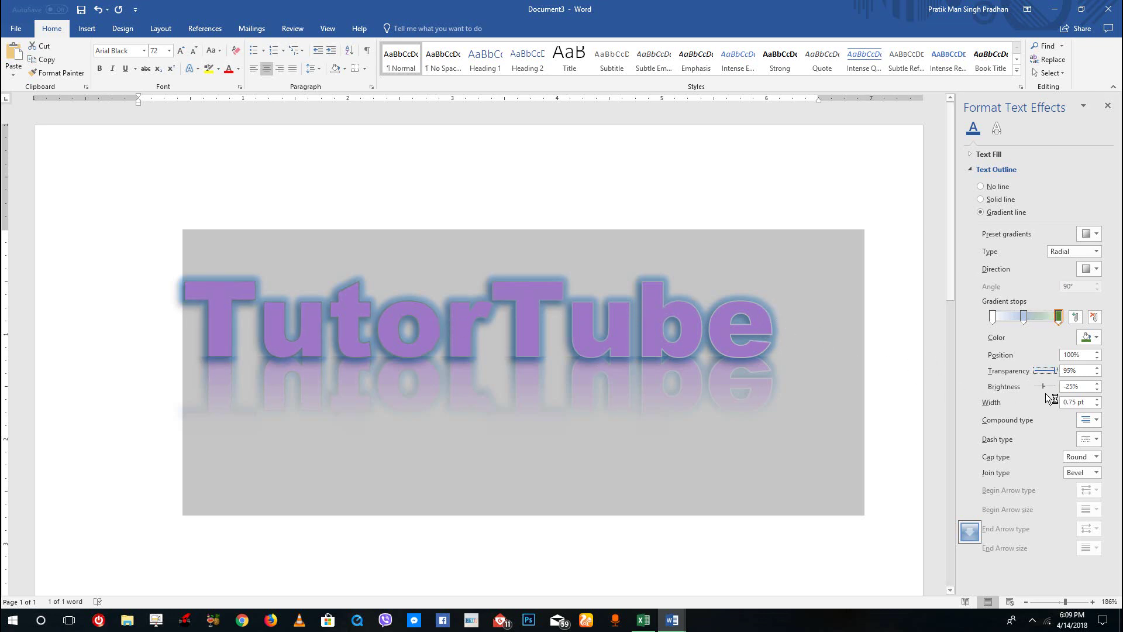
{"action": "left_click_drag", "start_coordinate": [1057, 370], "coordinate": [1016, 376]}
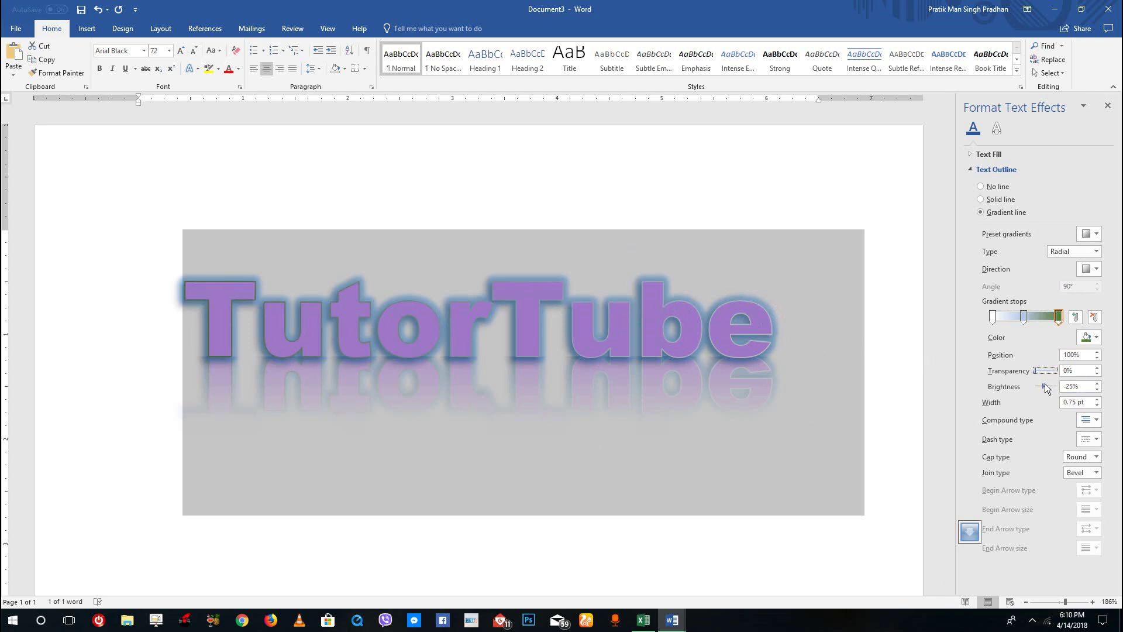
Step: Raise the stop's brightness to 61% and increase the outline width
{"action": "left_click_drag", "start_coordinate": [1047, 386], "coordinate": [1054, 386]}
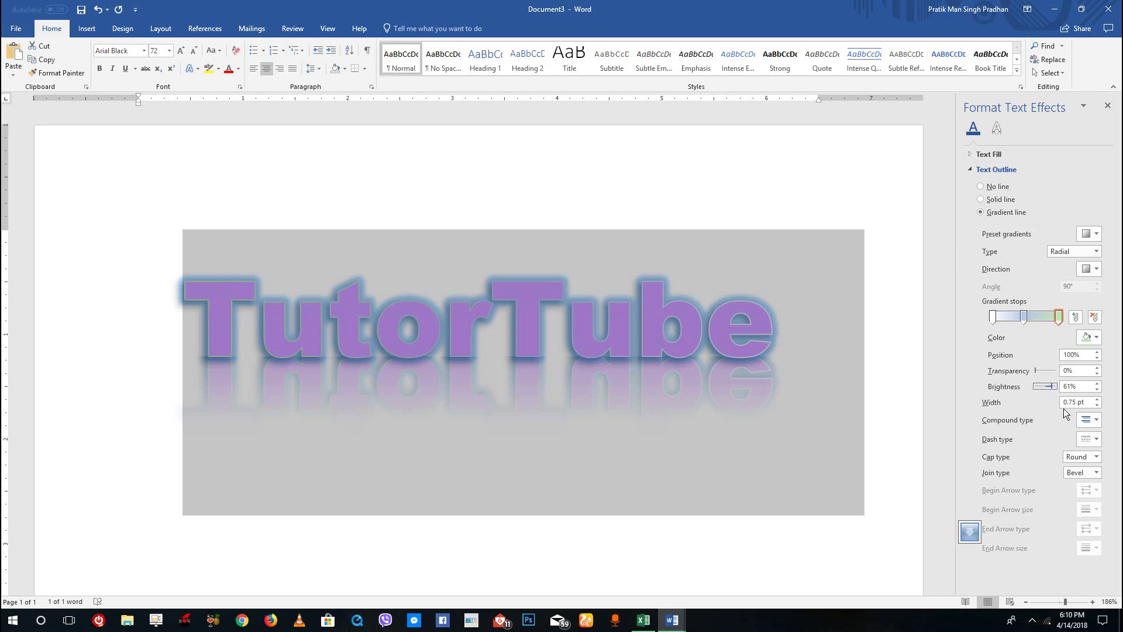
{"action": "left_click", "coordinate": [1097, 399]}
{"action": "left_click", "coordinate": [1097, 399]}
{"action": "left_click", "coordinate": [1097, 399]}
{"action": "left_click", "coordinate": [1097, 399]}
Step: Set the outline to 2.5 pt dashed, trying triple compound and round-dot styles
{"action": "left_click", "coordinate": [1092, 419]}
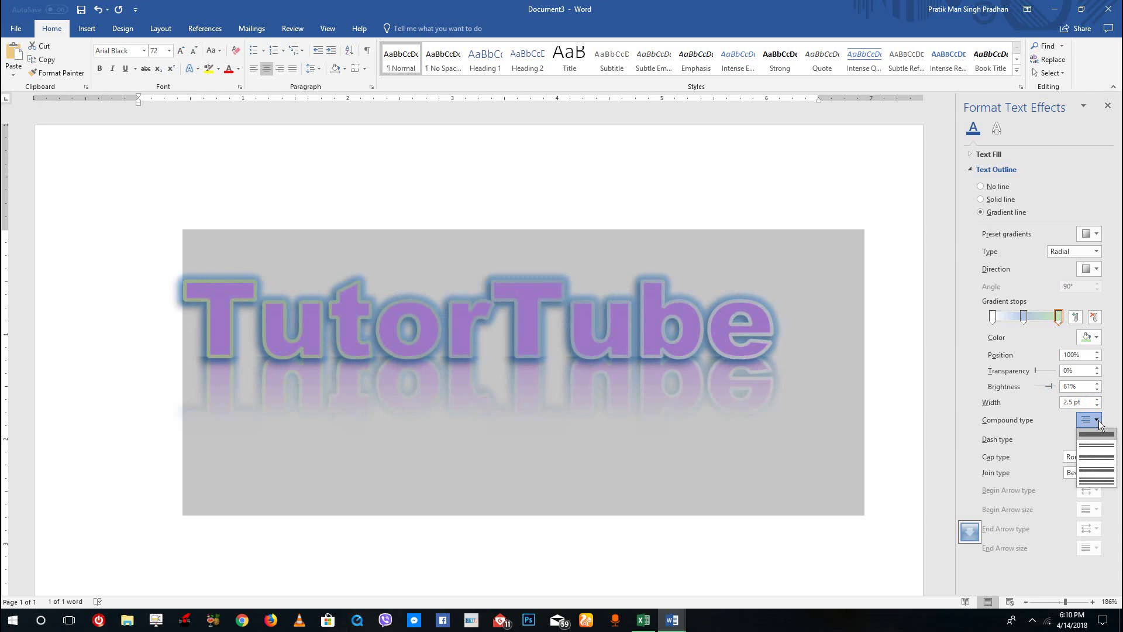
{"action": "left_click", "coordinate": [1099, 480]}
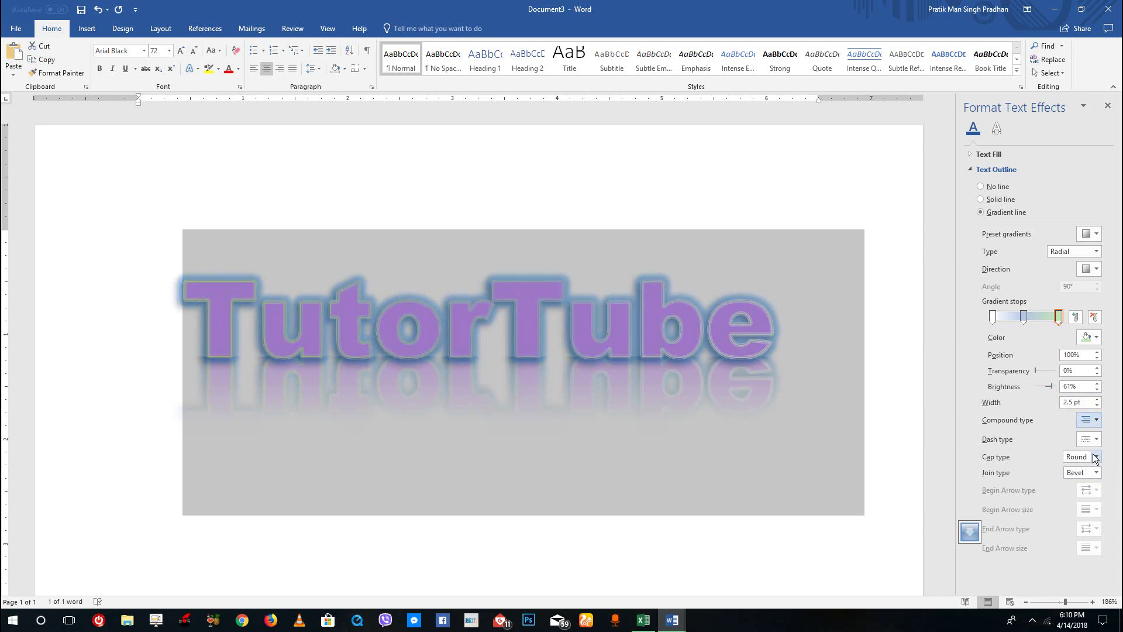
{"action": "left_click", "coordinate": [1092, 439]}
{"action": "left_click", "coordinate": [1090, 479]}
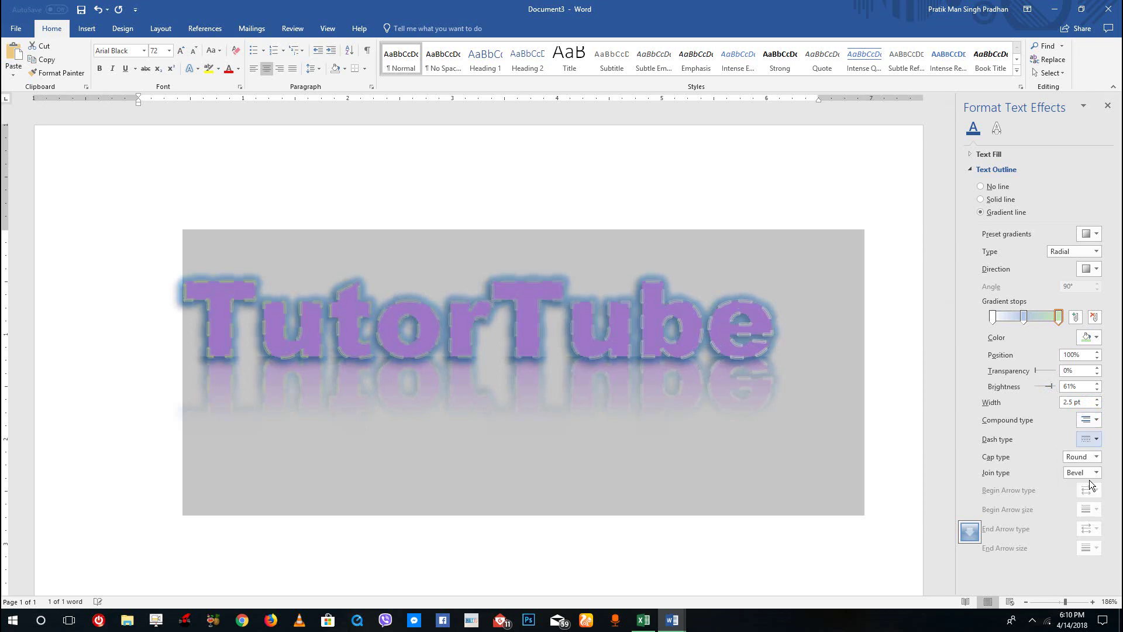
{"action": "left_click", "coordinate": [1091, 419]}
{"action": "left_click", "coordinate": [1091, 419]}
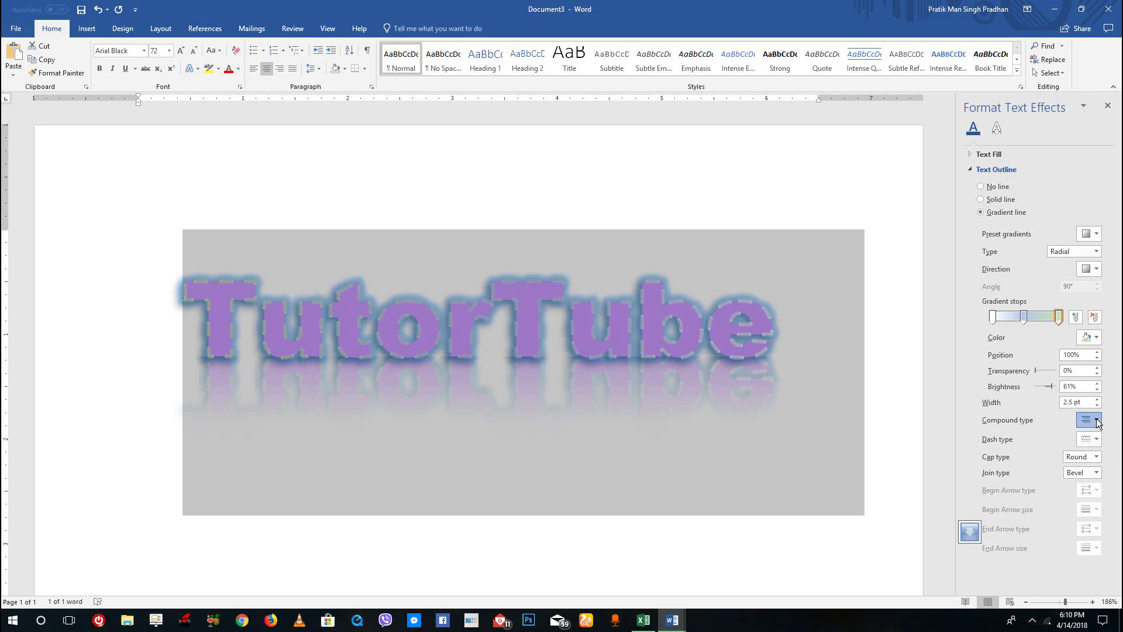
{"action": "left_click", "coordinate": [1089, 438]}
{"action": "left_click", "coordinate": [1083, 462]}
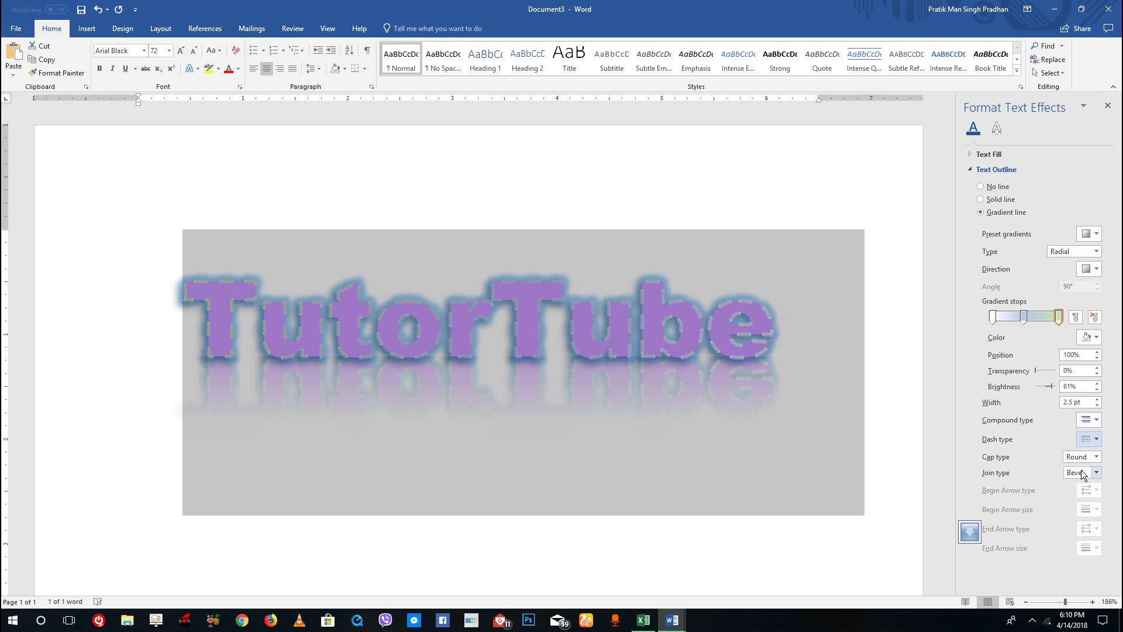
Step: Give the outline round caps and round joins, then show the shadow effect settings
{"action": "left_click", "coordinate": [1091, 458]}
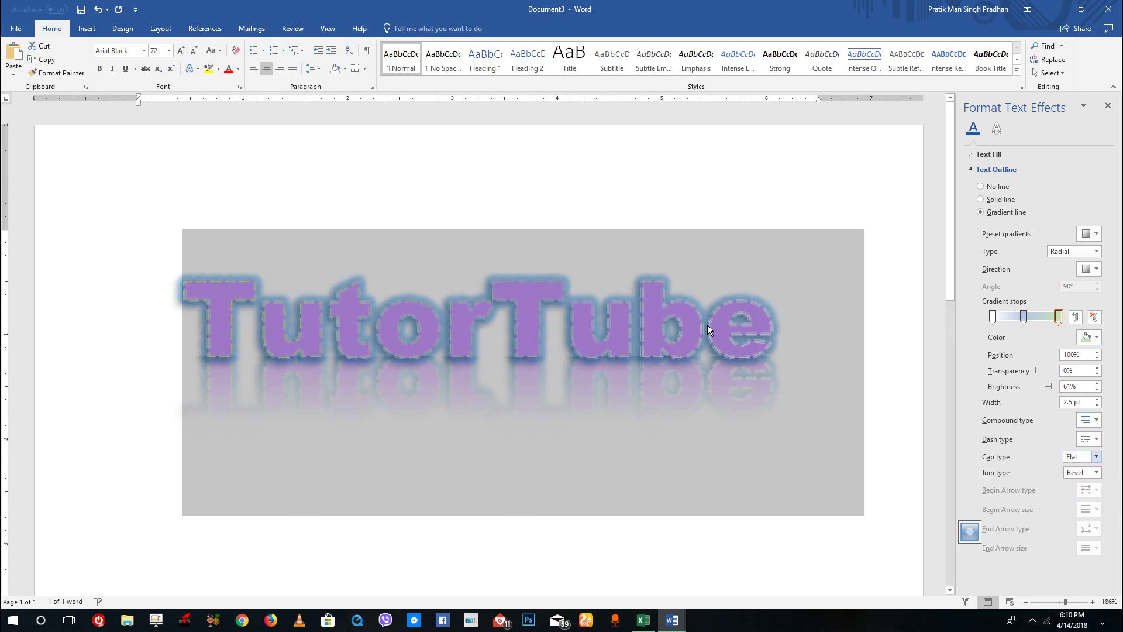
{"action": "left_click", "coordinate": [1083, 458]}
{"action": "left_click", "coordinate": [1078, 477]}
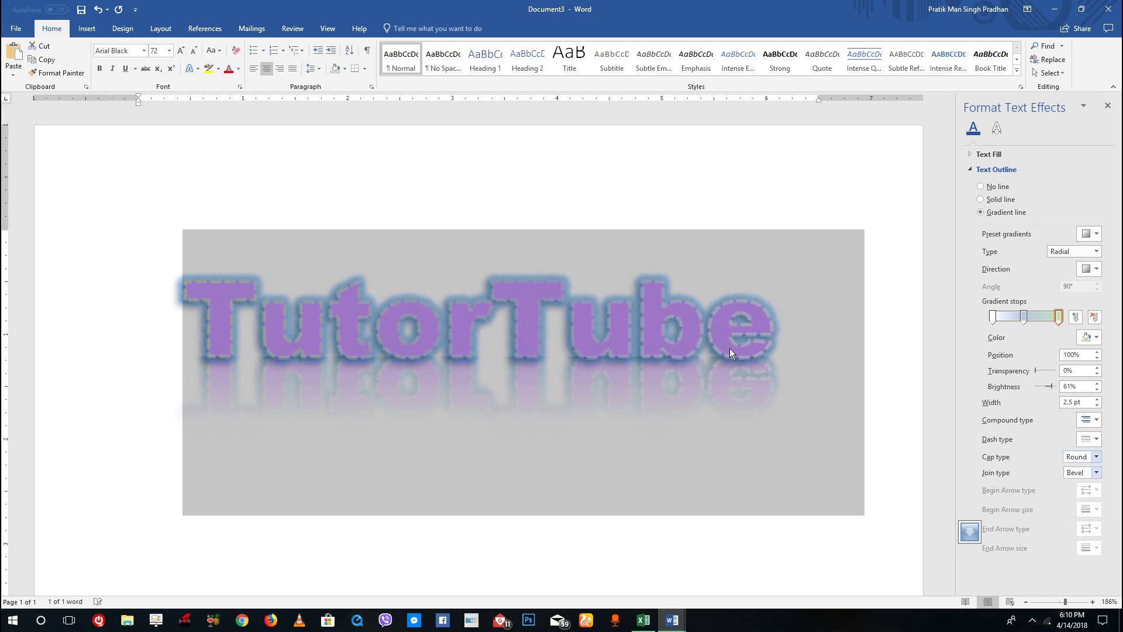
{"action": "left_click", "coordinate": [1090, 474]}
{"action": "left_click", "coordinate": [1077, 484]}
{"action": "left_click", "coordinate": [1082, 473]}
{"action": "left_click", "coordinate": [1083, 507]}
{"action": "left_click", "coordinate": [1081, 475]}
{"action": "left_click", "coordinate": [995, 129]}
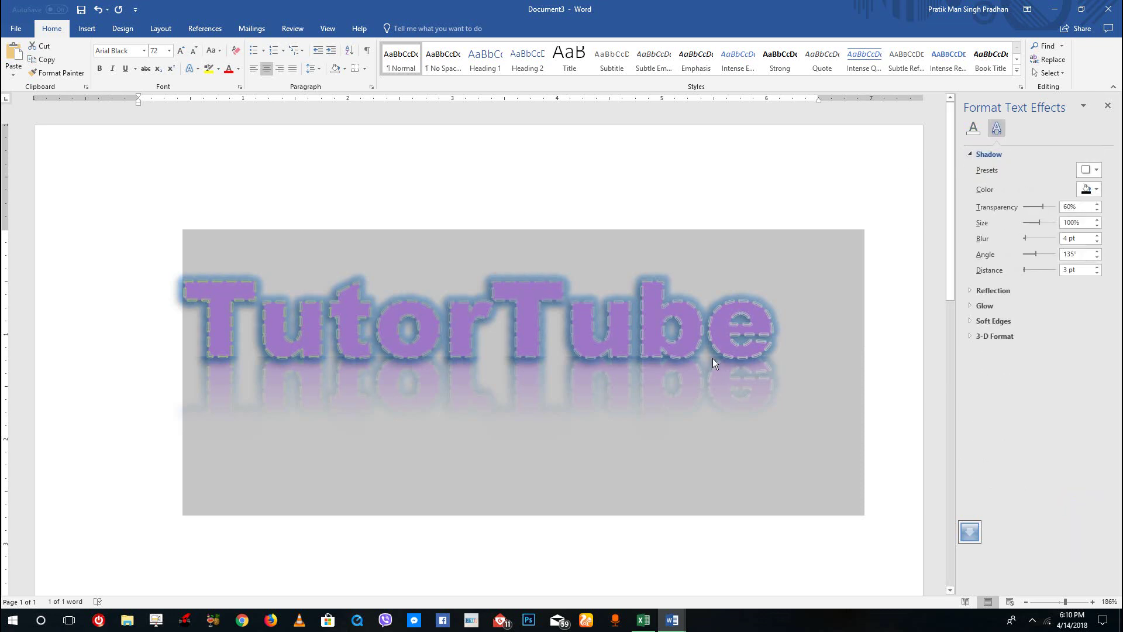
Step: Reselect TutorTube, try perspective and inner shadows, then apply an outer shadow preset
{"action": "left_click", "coordinate": [712, 358]}
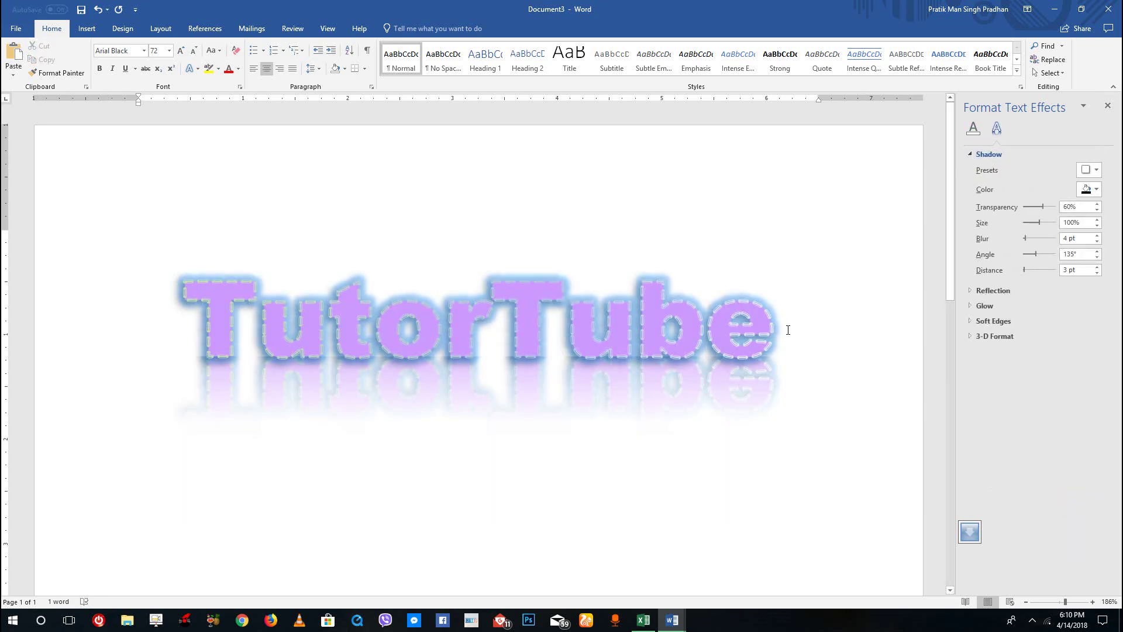
{"action": "left_click_drag", "start_coordinate": [777, 329], "coordinate": [150, 334]}
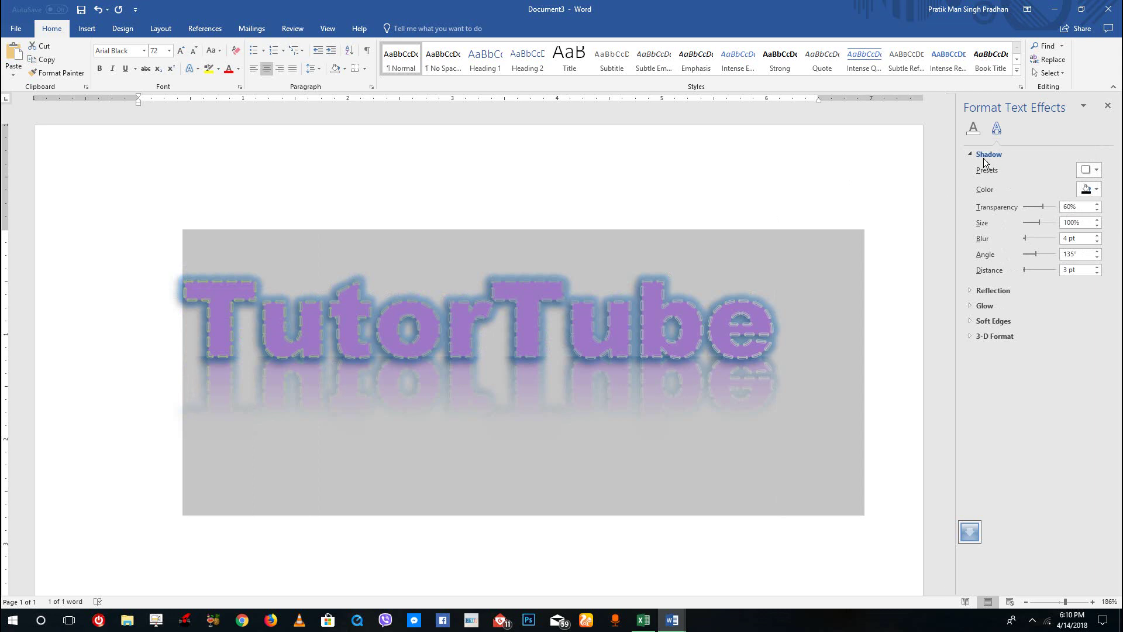
{"action": "left_click", "coordinate": [1089, 169]}
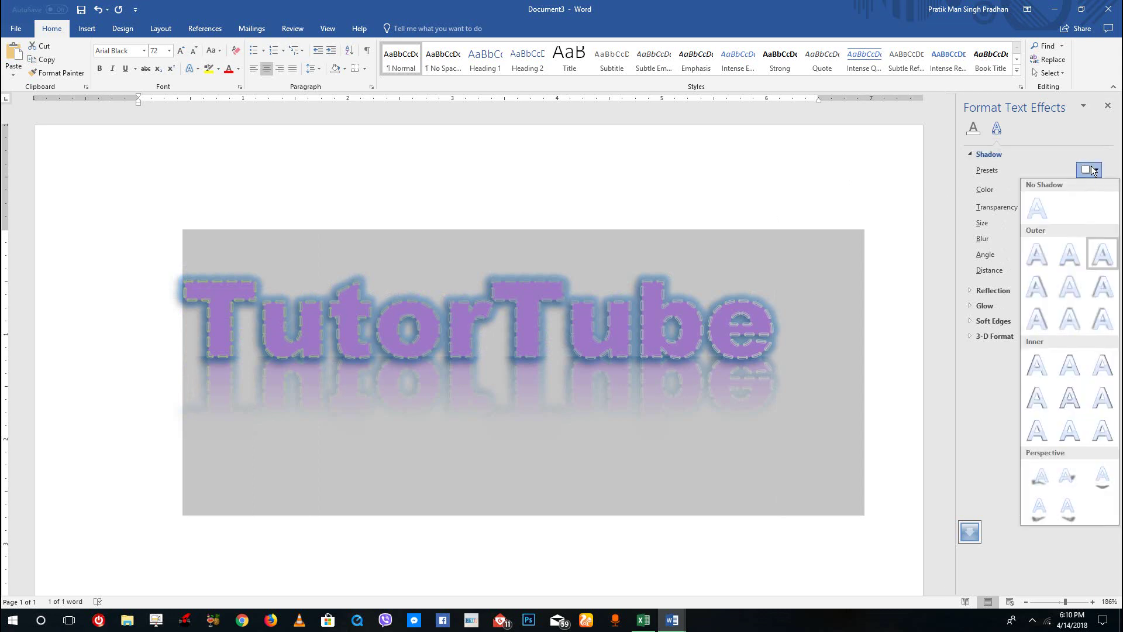
{"action": "left_click", "coordinate": [1103, 487]}
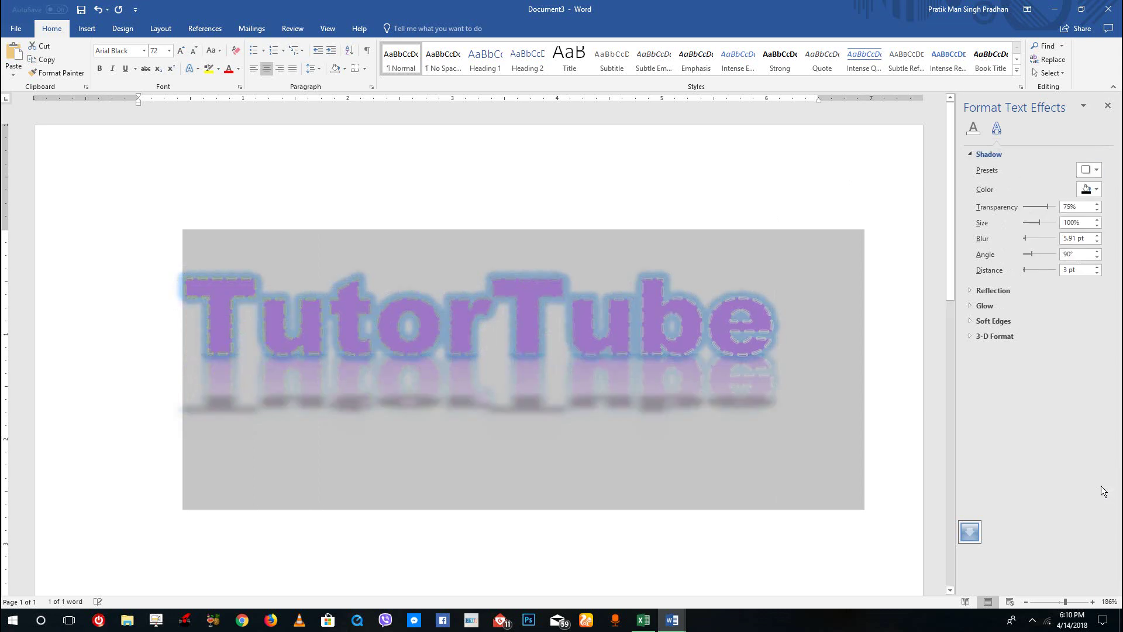
{"action": "left_click", "coordinate": [1089, 170]}
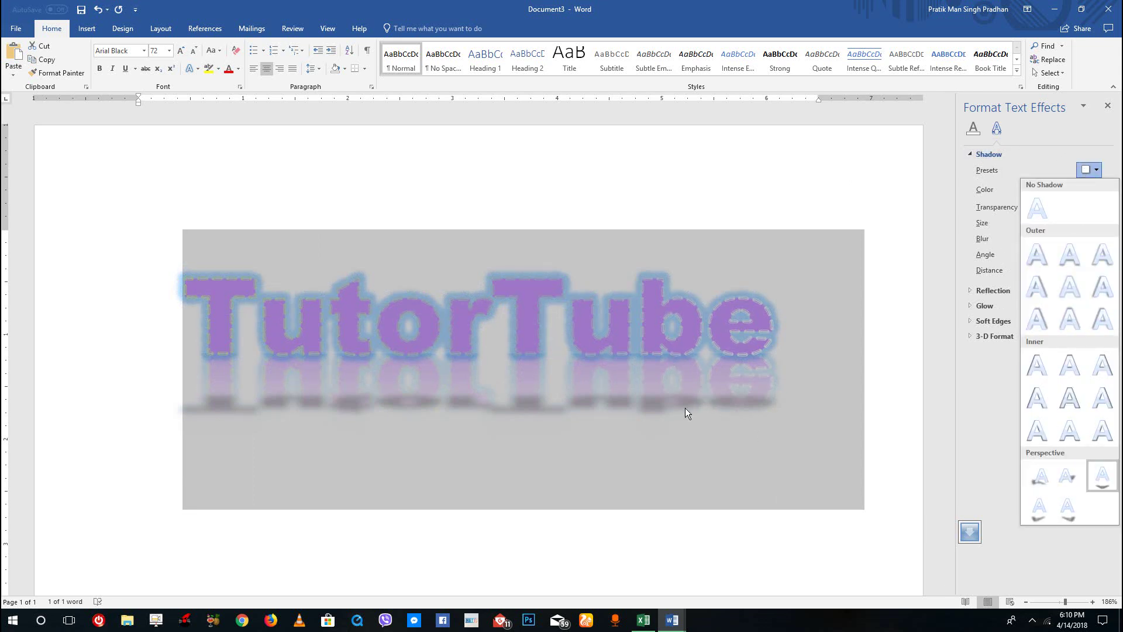
{"action": "left_click", "coordinate": [1080, 400]}
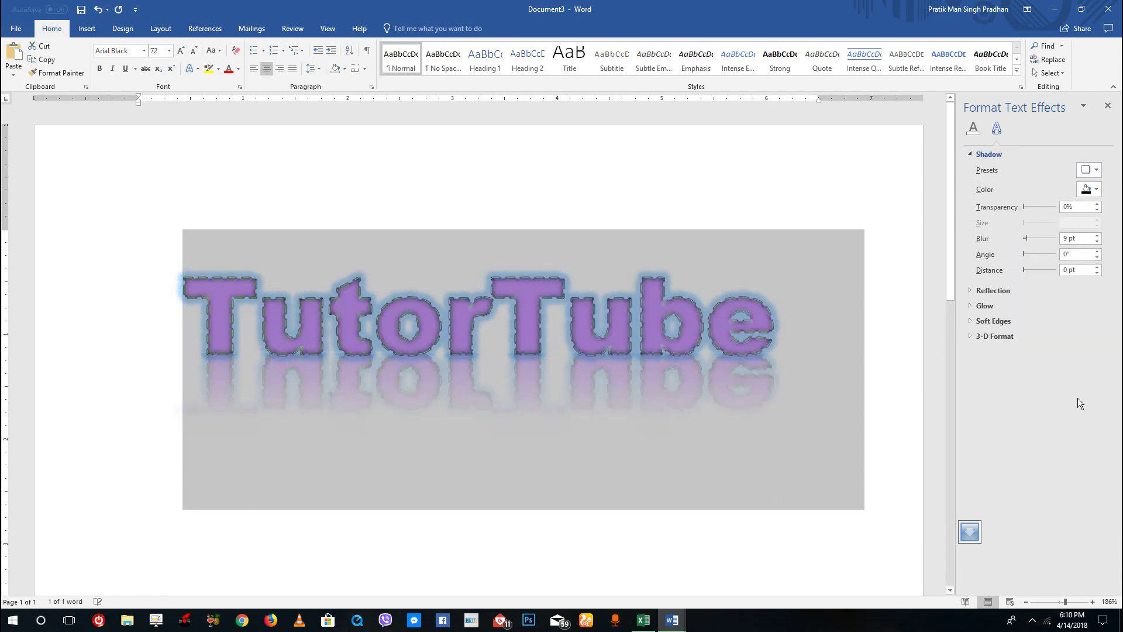
{"action": "left_click", "coordinate": [1081, 170]}
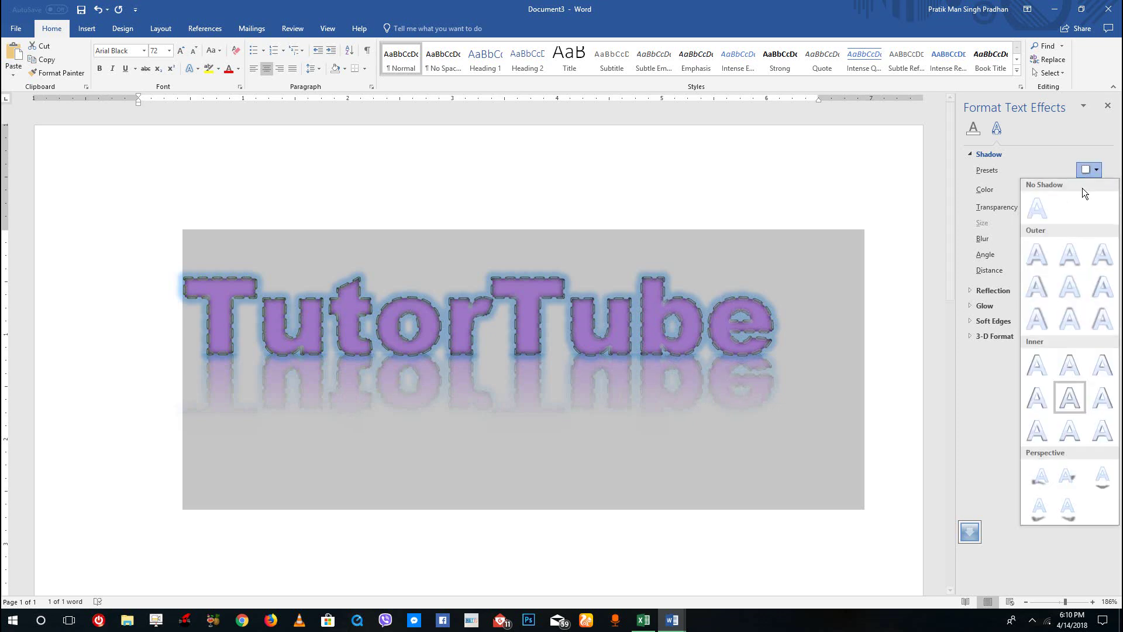
{"action": "left_click", "coordinate": [1056, 298]}
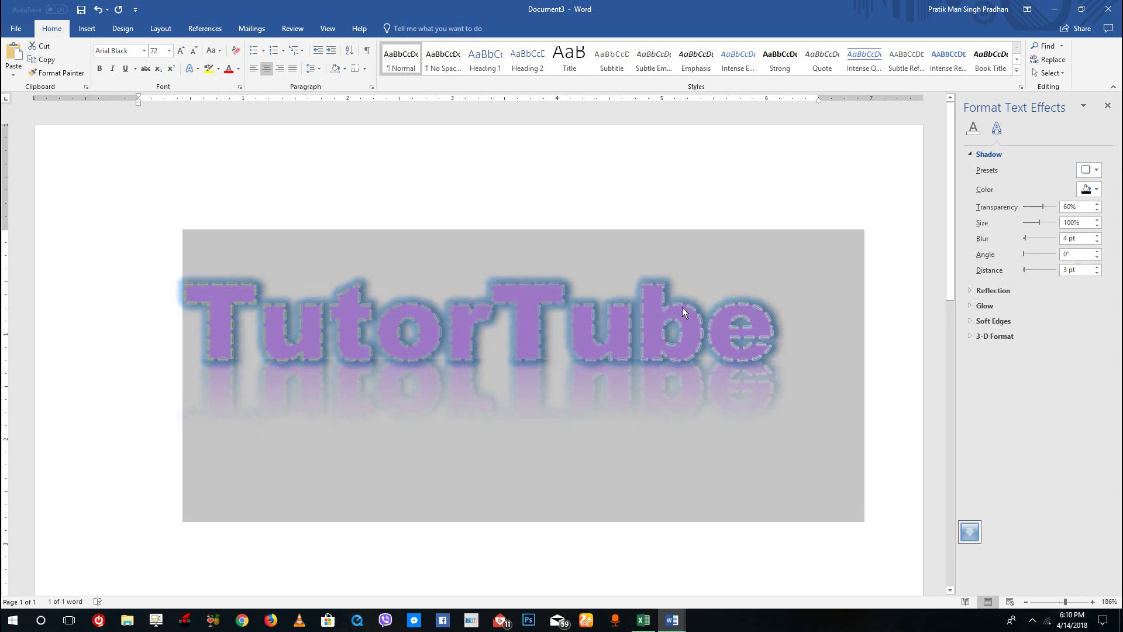
{"action": "left_click", "coordinate": [720, 357]}
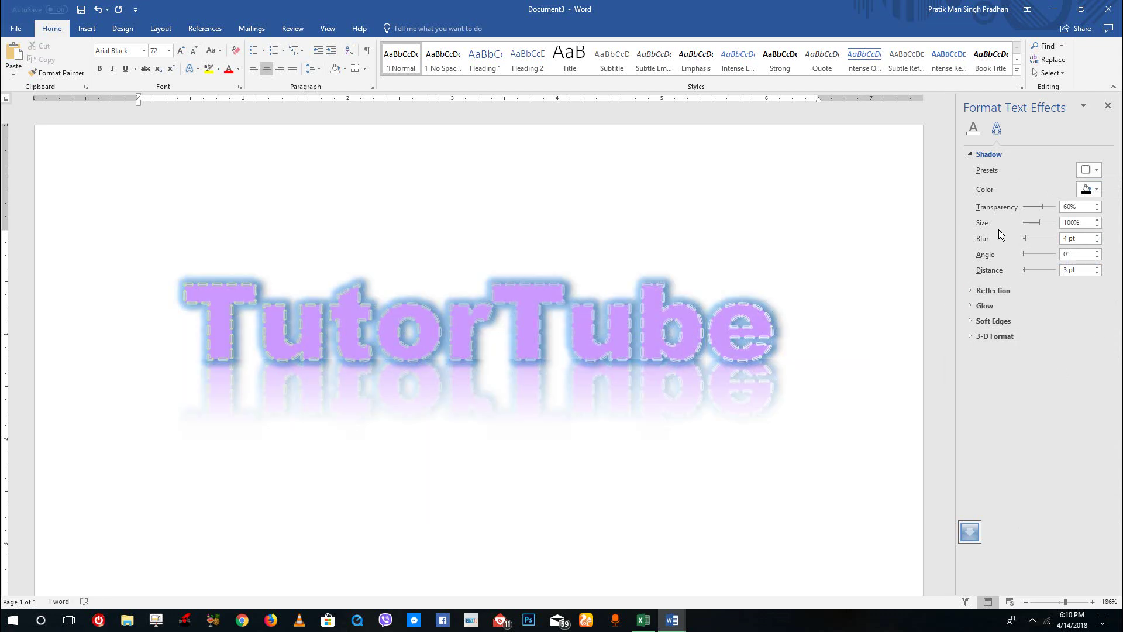
Step: Adjust the shadow to 106% size, 77% transparency, 12 pt blur, 110° angle, 13 pt distance
{"action": "left_click_drag", "start_coordinate": [1041, 220], "coordinate": [1042, 221]}
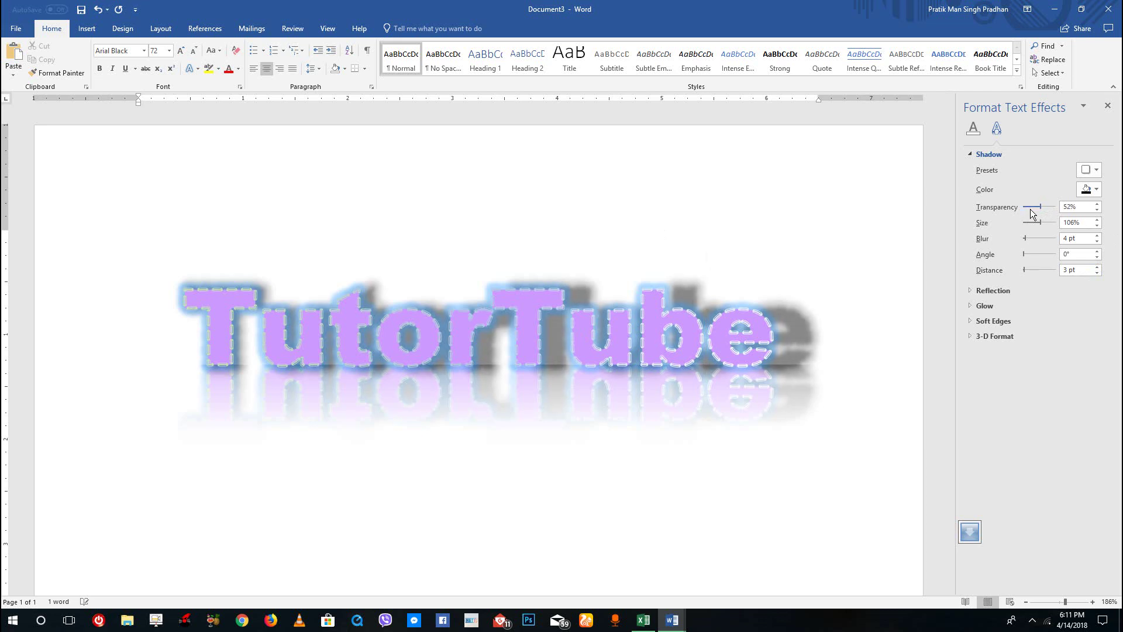
{"action": "left_click", "coordinate": [1030, 209]}
{"action": "left_click_drag", "start_coordinate": [1040, 205], "coordinate": [1051, 207]}
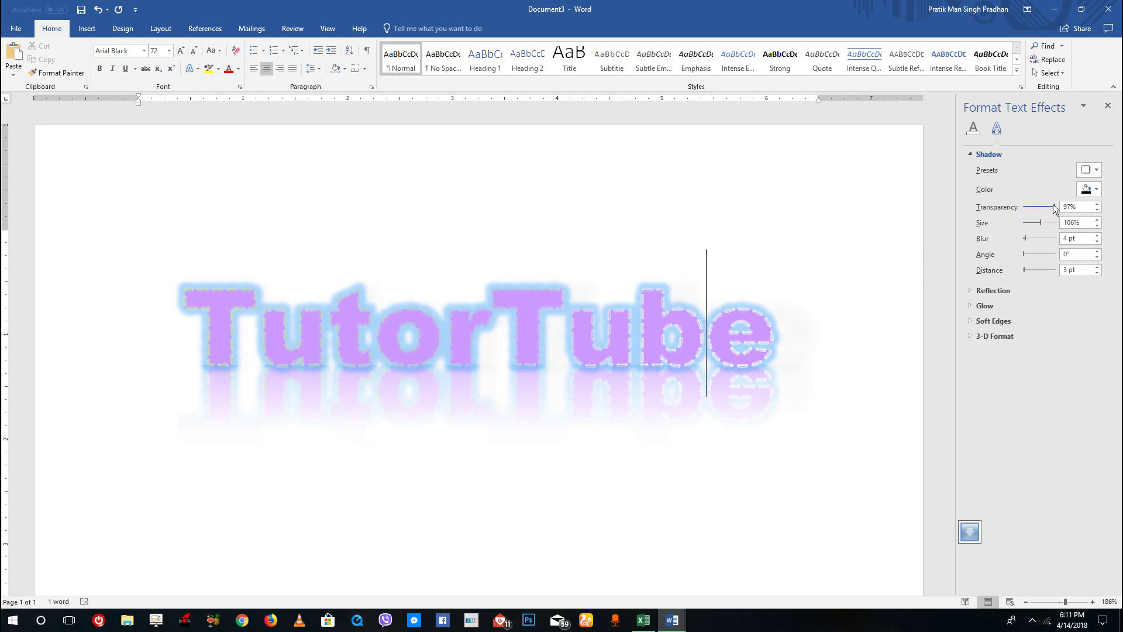
{"action": "mouse_move", "coordinate": [1034, 207]}
{"action": "left_mouse_down"}
{"action": "mouse_move", "coordinate": [970, 206]}
{"action": "mouse_move", "coordinate": [1047, 206]}
{"action": "left_mouse_up"}
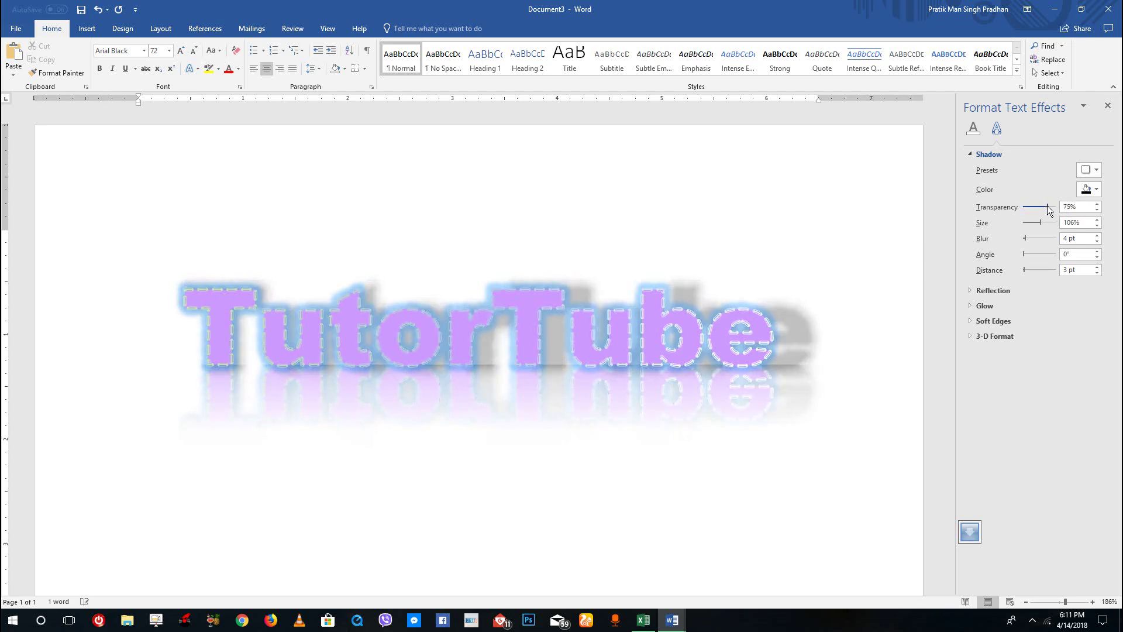
{"action": "mouse_move", "coordinate": [1029, 237]}
{"action": "left_mouse_down"}
{"action": "mouse_move", "coordinate": [1044, 239]}
{"action": "mouse_move", "coordinate": [1026, 242]}
{"action": "left_mouse_up"}
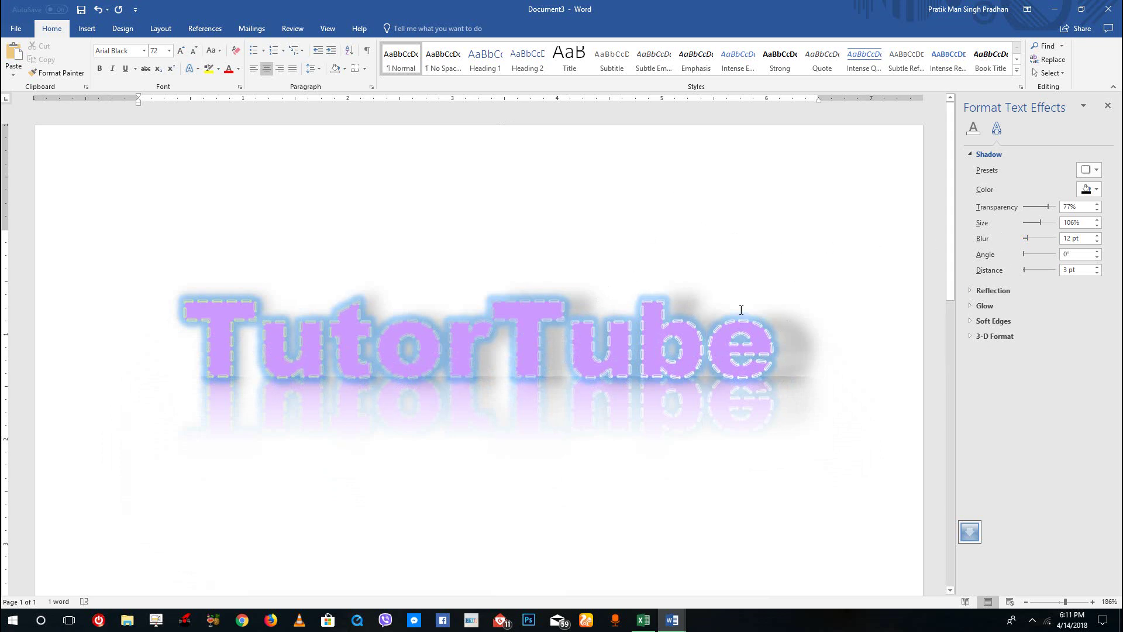
{"action": "mouse_move", "coordinate": [1024, 253]}
{"action": "left_mouse_down"}
{"action": "mouse_move", "coordinate": [1055, 254]}
{"action": "mouse_move", "coordinate": [1021, 253]}
{"action": "mouse_move", "coordinate": [1033, 253]}
{"action": "left_mouse_up"}
{"action": "left_click", "coordinate": [1027, 270]}
{"action": "left_click", "coordinate": [1037, 269]}
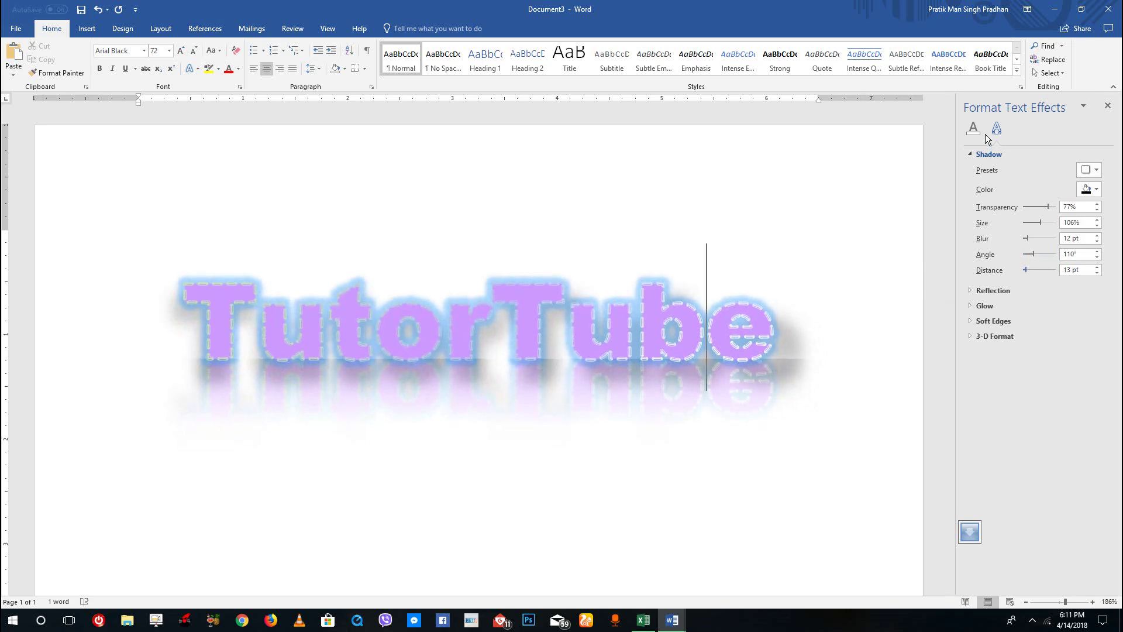
Step: Colour the shadow dark blue after trying a light blue
{"action": "left_click", "coordinate": [1088, 189]}
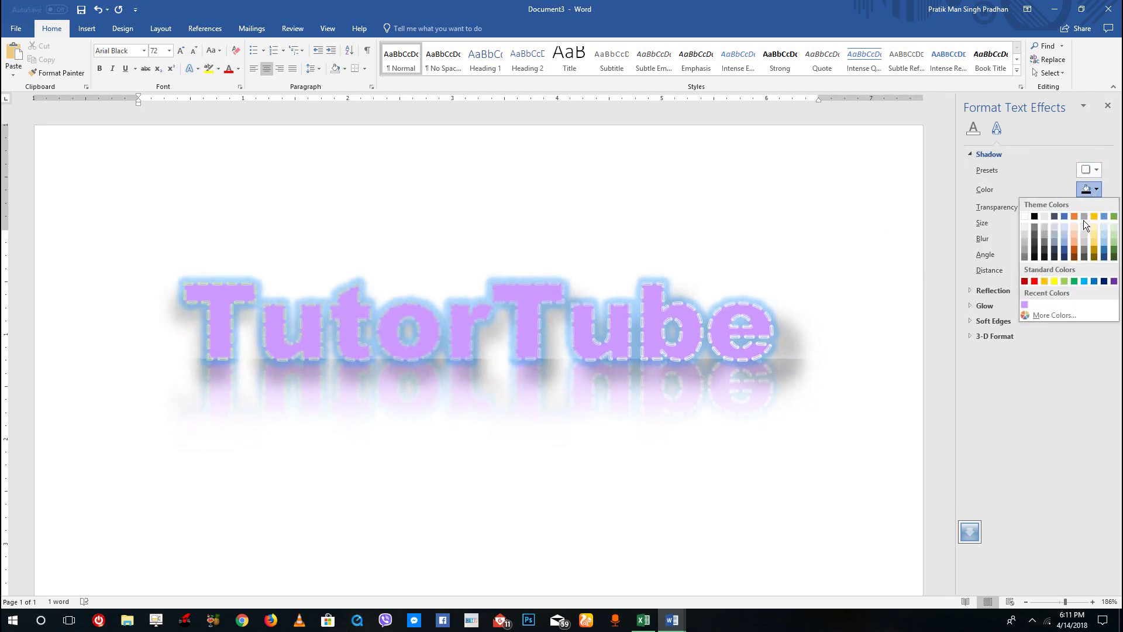
{"action": "left_click", "coordinate": [1065, 236]}
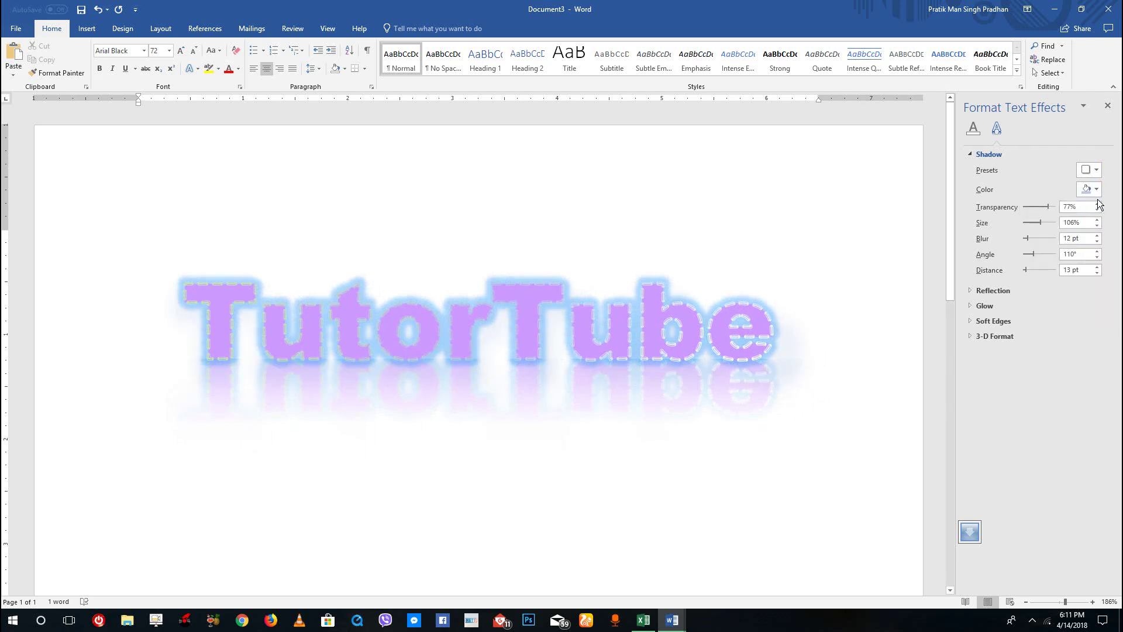
{"action": "left_click", "coordinate": [1089, 189]}
{"action": "left_click", "coordinate": [1064, 257]}
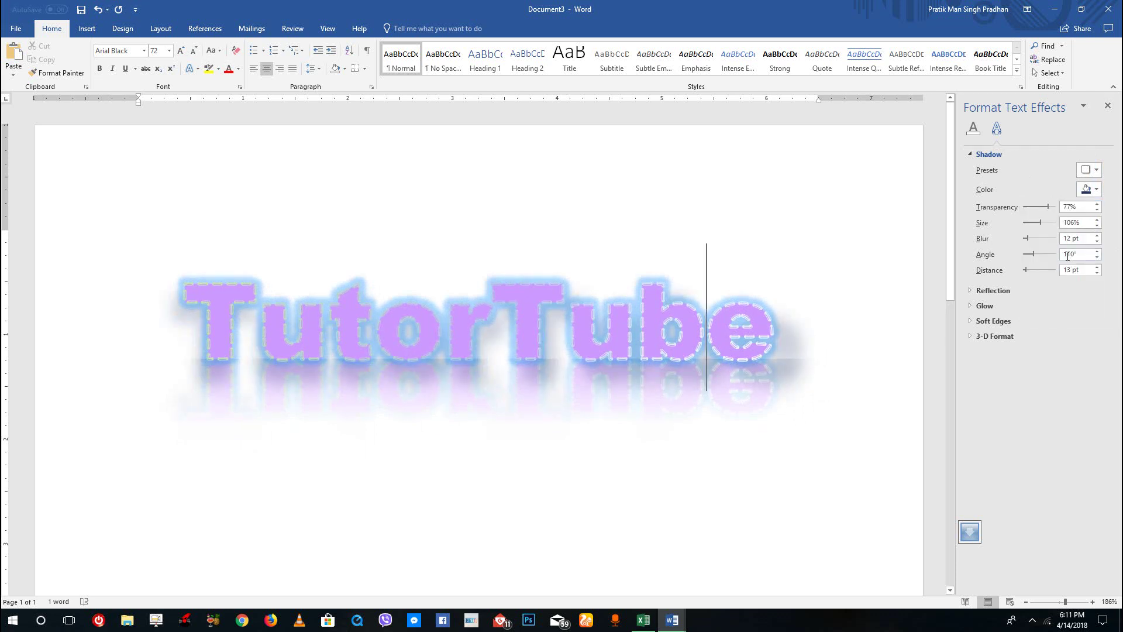
Step: Give TutorTube a full reflection preset, shrink it to 83% size and blur it to 7 pt
{"action": "left_click", "coordinate": [970, 154]}
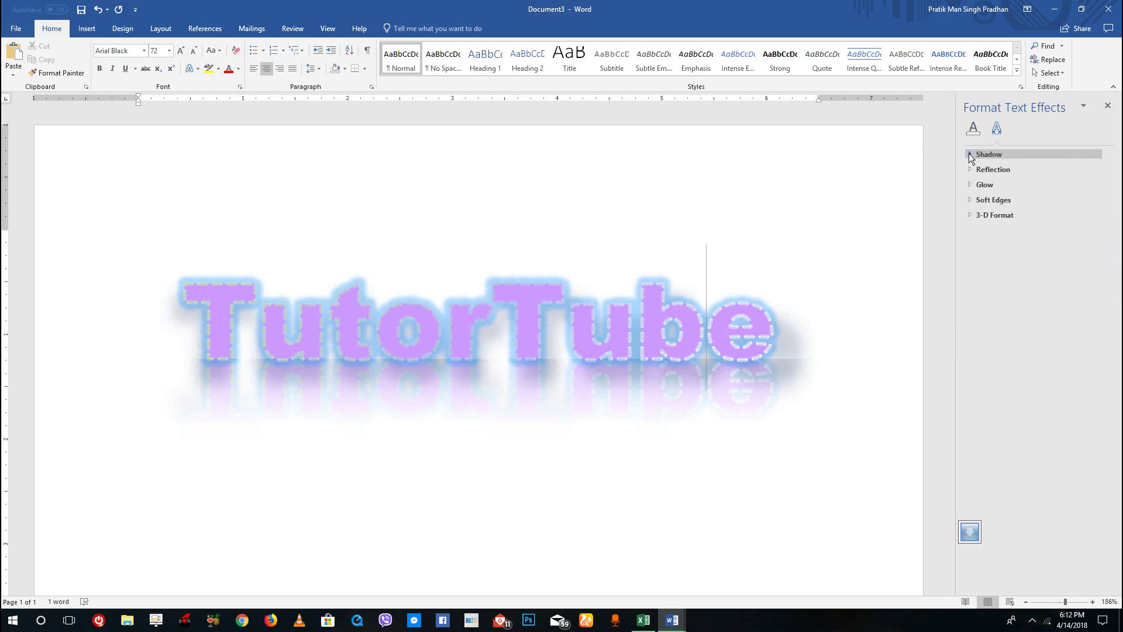
{"action": "left_click", "coordinate": [971, 170]}
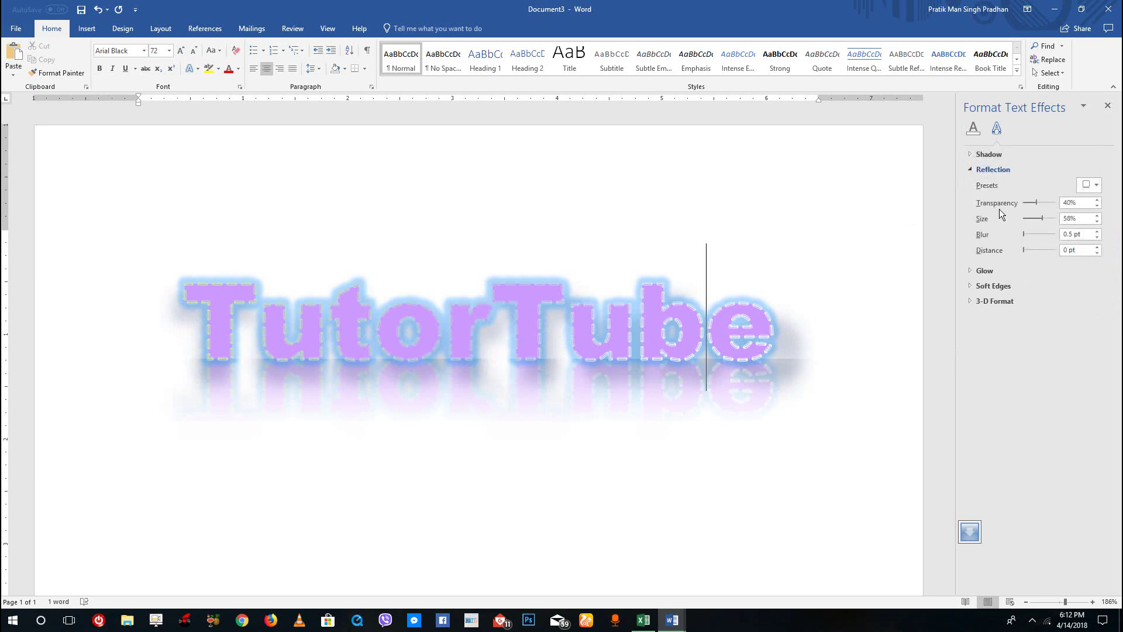
{"action": "left_click", "coordinate": [1087, 186]}
{"action": "left_click", "coordinate": [1102, 302]}
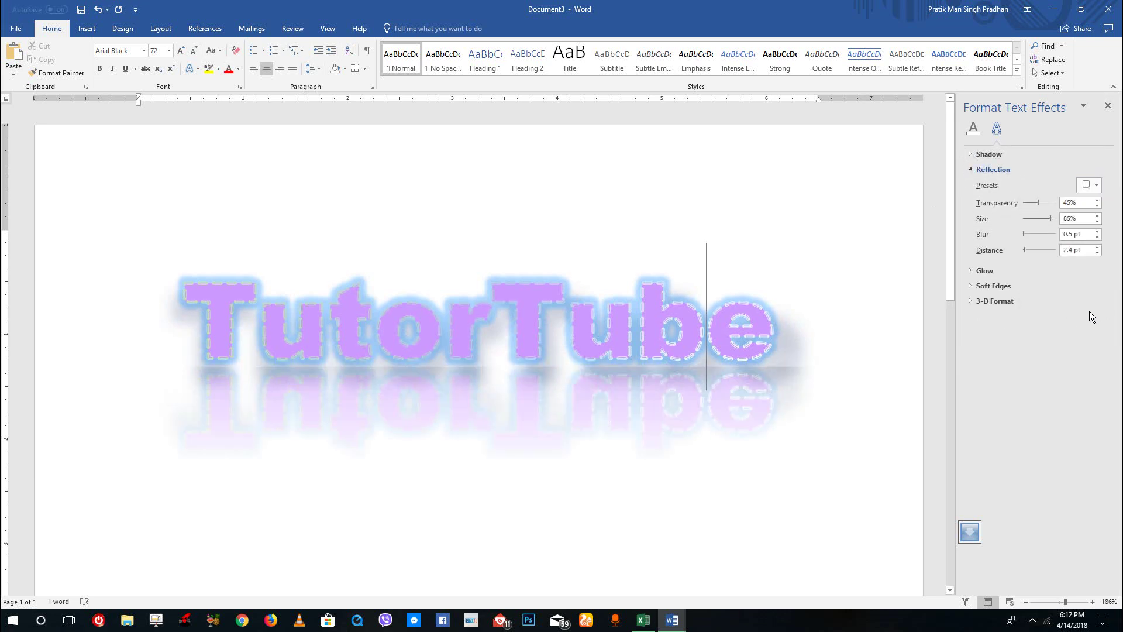
{"action": "left_click_drag", "start_coordinate": [1048, 219], "coordinate": [1047, 217]}
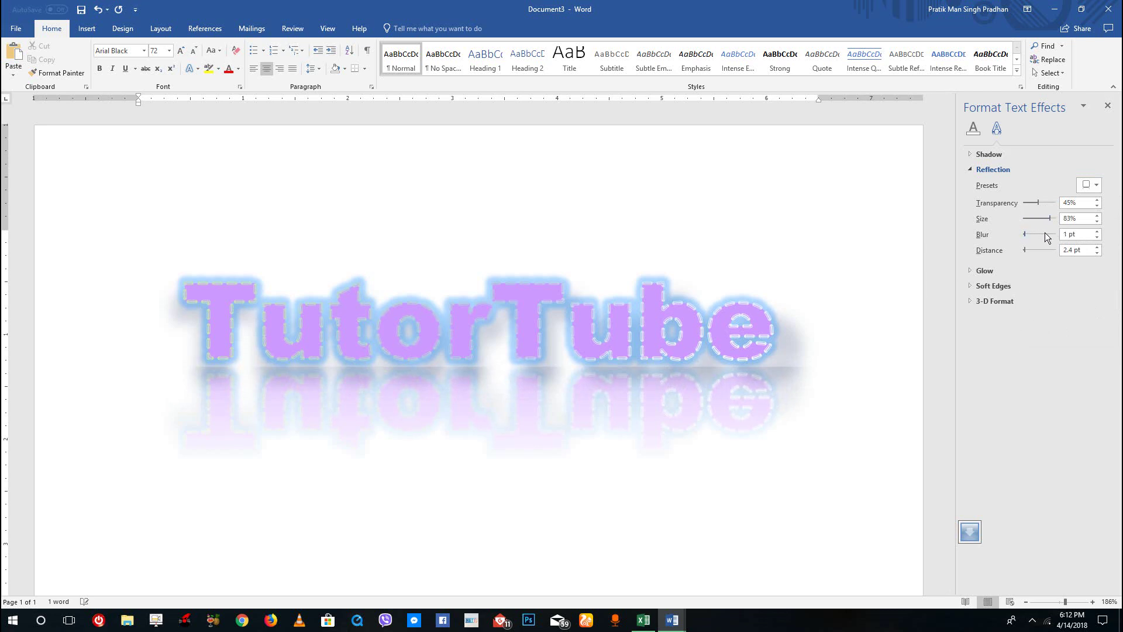
{"action": "left_click", "coordinate": [1045, 233]}
{"action": "left_click", "coordinate": [984, 270]}
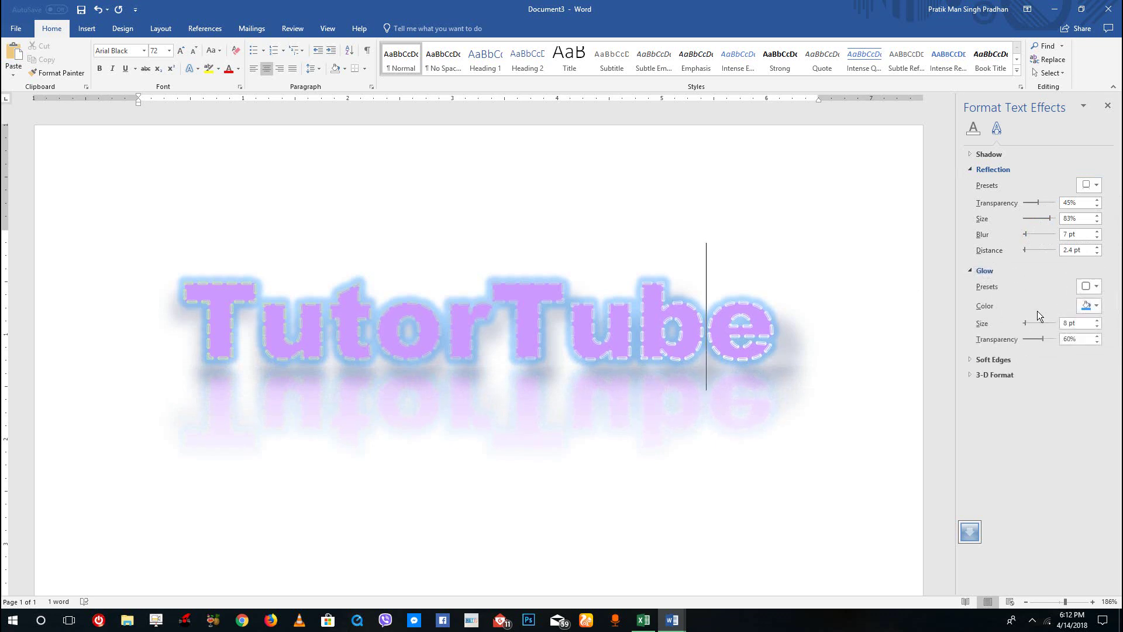
Step: Try a yellow then light orange glow on TutorTube, then reduce the glow size to 0 pt
{"action": "left_click", "coordinate": [1089, 286]}
{"action": "left_click", "coordinate": [1054, 388]}
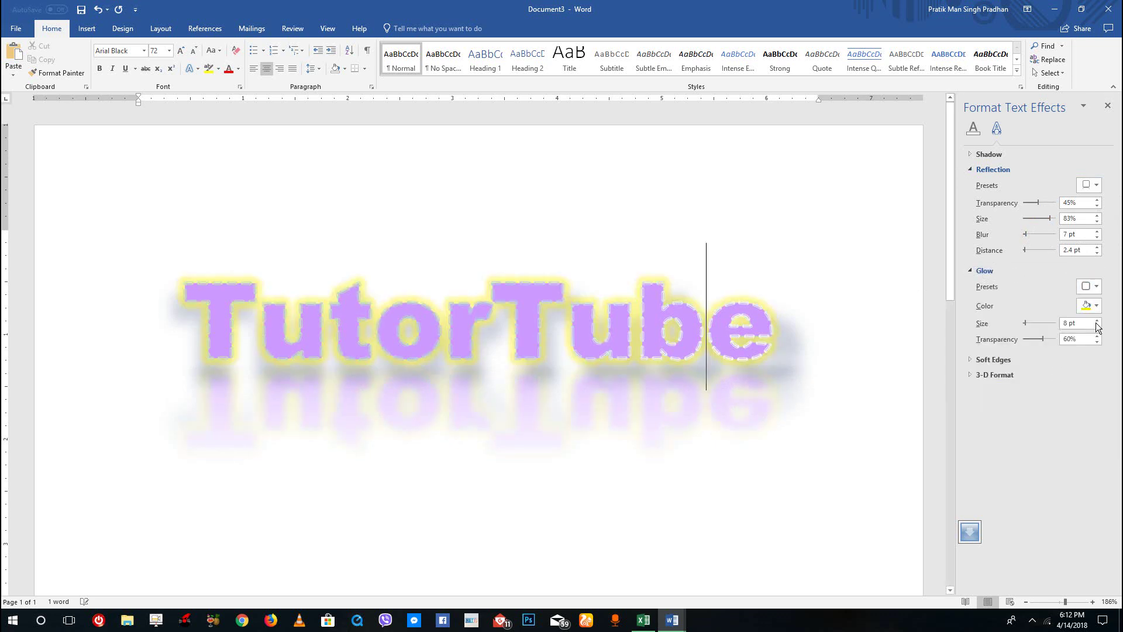
{"action": "left_click", "coordinate": [1089, 305]}
{"action": "left_click", "coordinate": [1072, 356]}
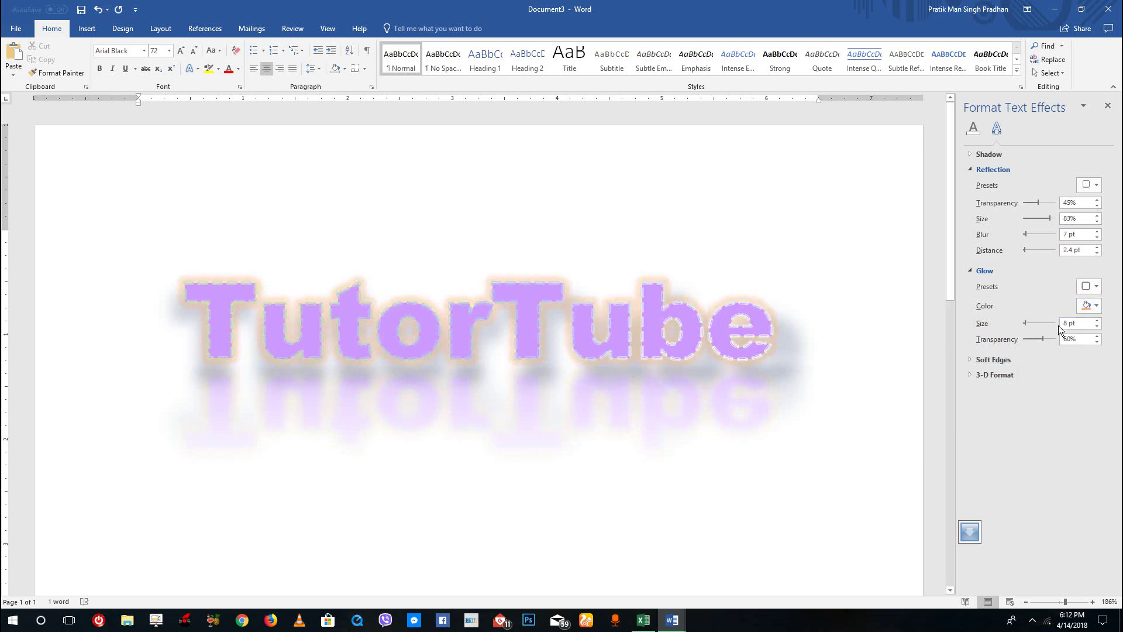
{"action": "left_click_drag", "start_coordinate": [1026, 323], "coordinate": [1003, 326]}
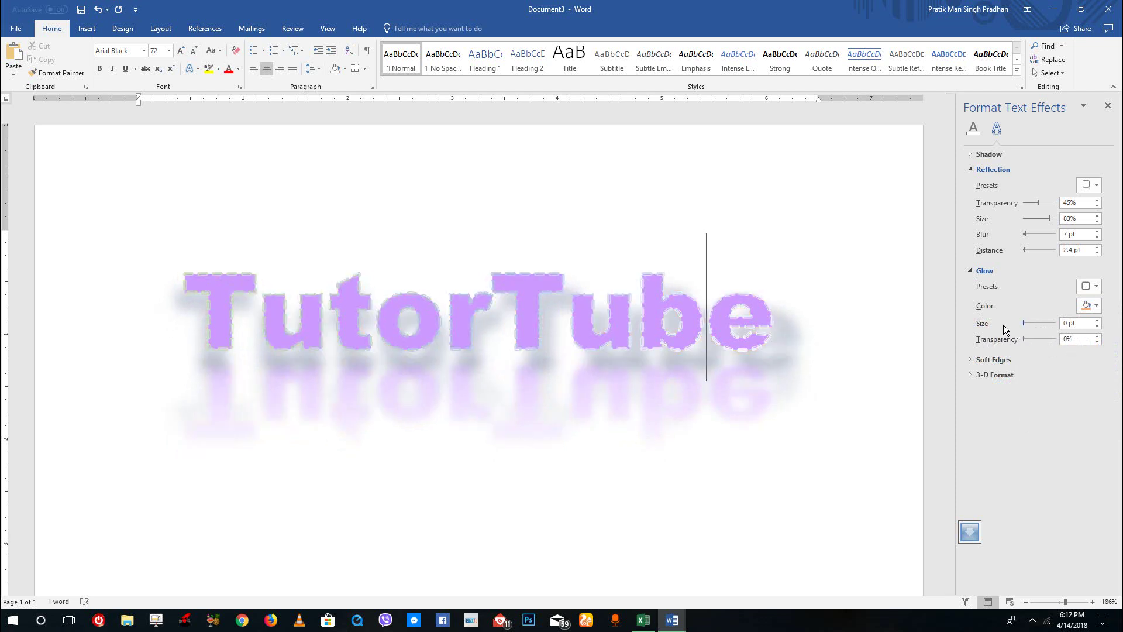
{"action": "left_click", "coordinate": [988, 270]}
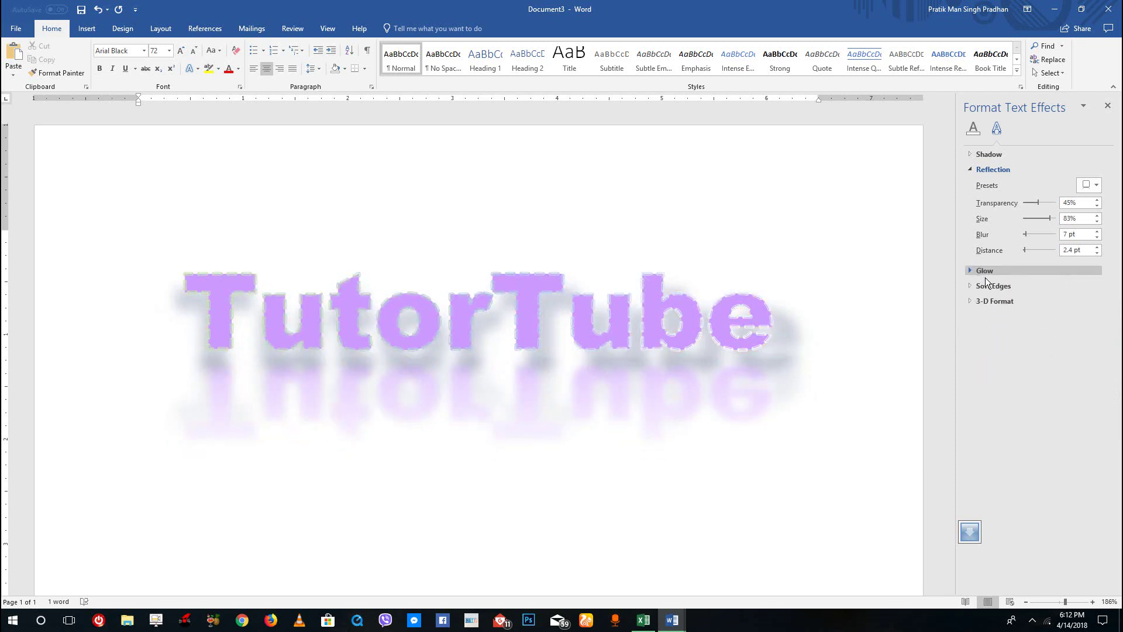
{"action": "left_click", "coordinate": [989, 286]}
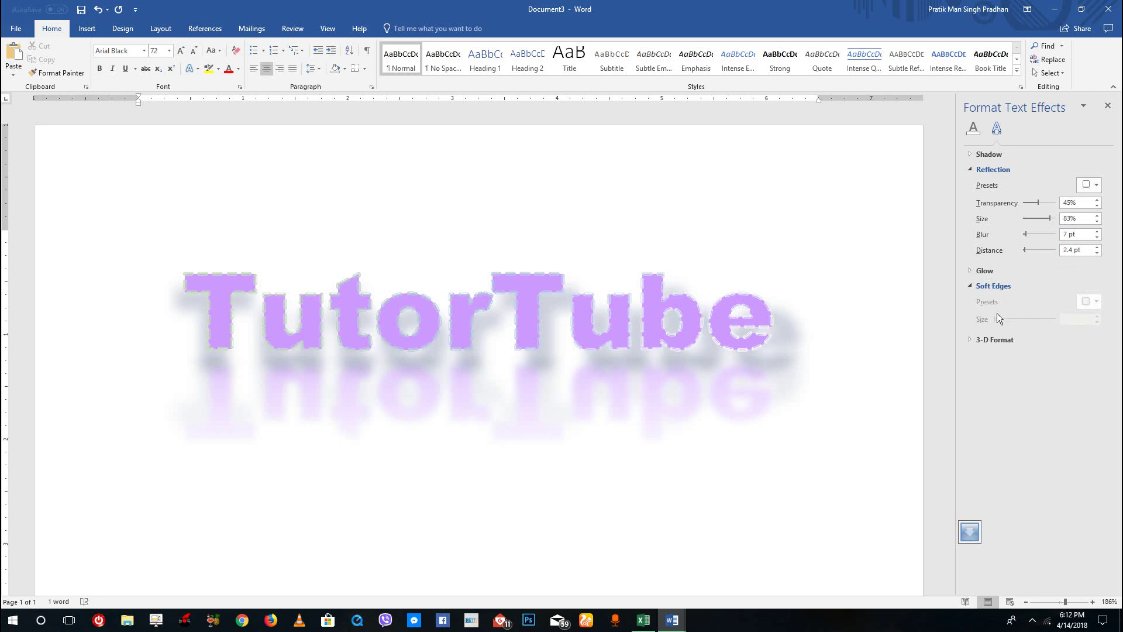
{"action": "left_click", "coordinate": [988, 286]}
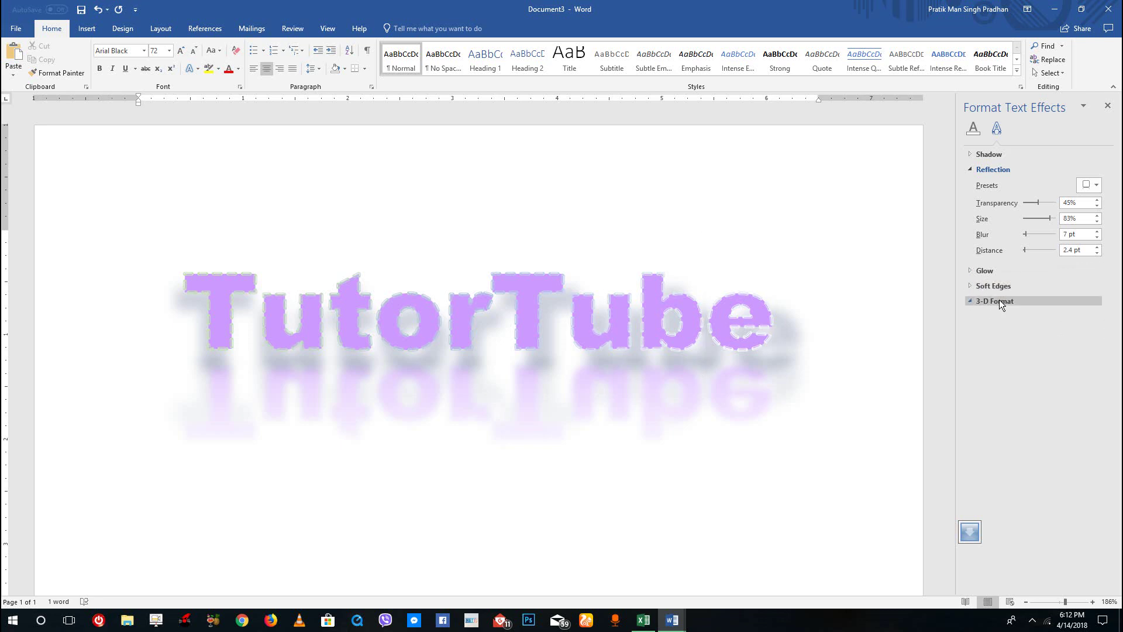
Step: Try several top bevel presets on TutorTube, ending with a wider one
{"action": "left_click", "coordinate": [999, 300]}
{"action": "left_click", "coordinate": [1001, 338]}
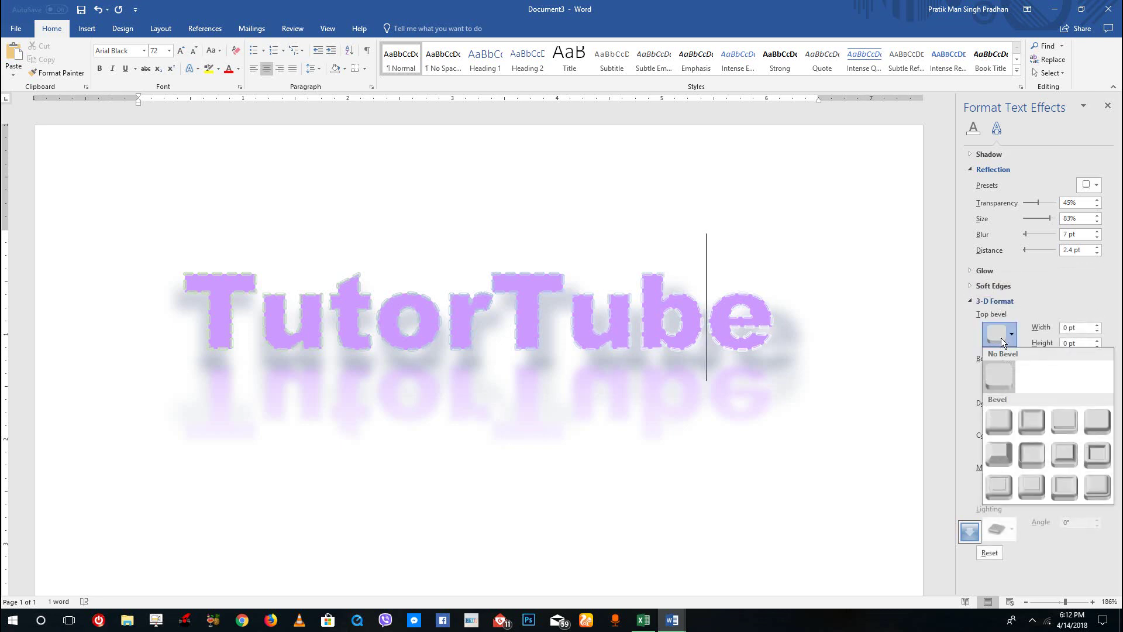
{"action": "left_click", "coordinate": [1036, 420]}
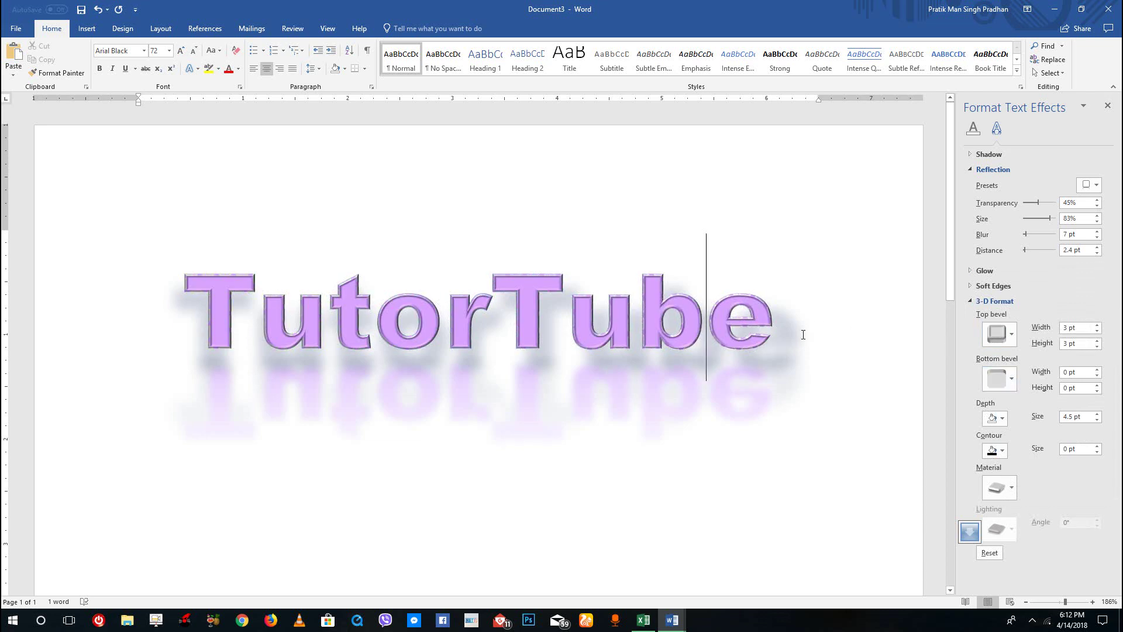
{"action": "left_click", "coordinate": [994, 335]}
{"action": "left_click", "coordinate": [1004, 453]}
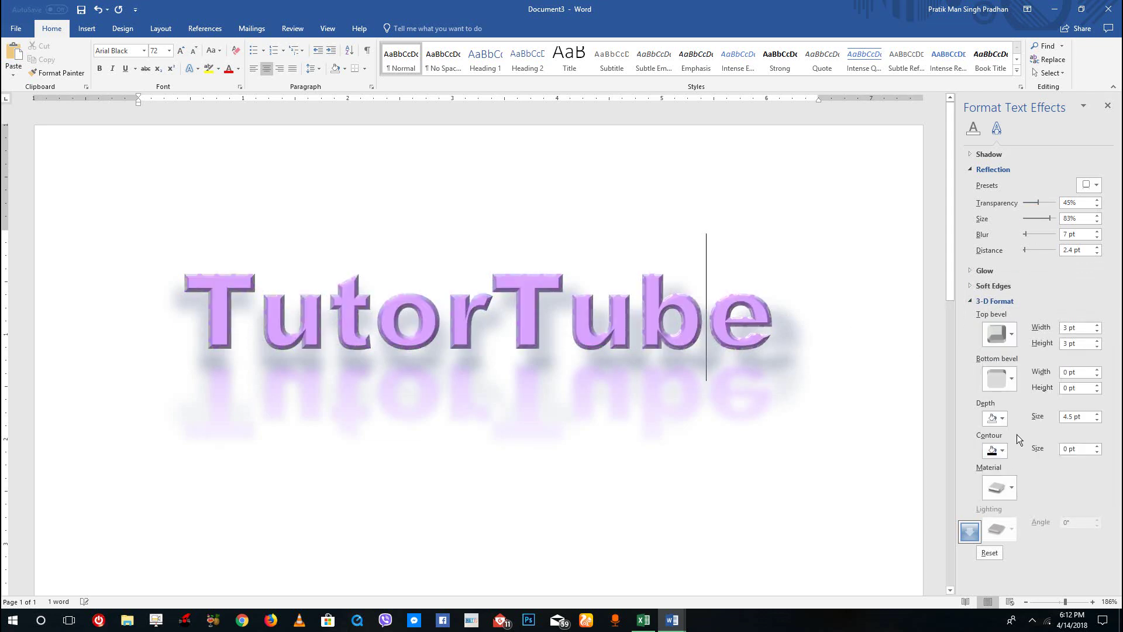
{"action": "left_click", "coordinate": [1004, 339]}
{"action": "left_click", "coordinate": [1096, 424]}
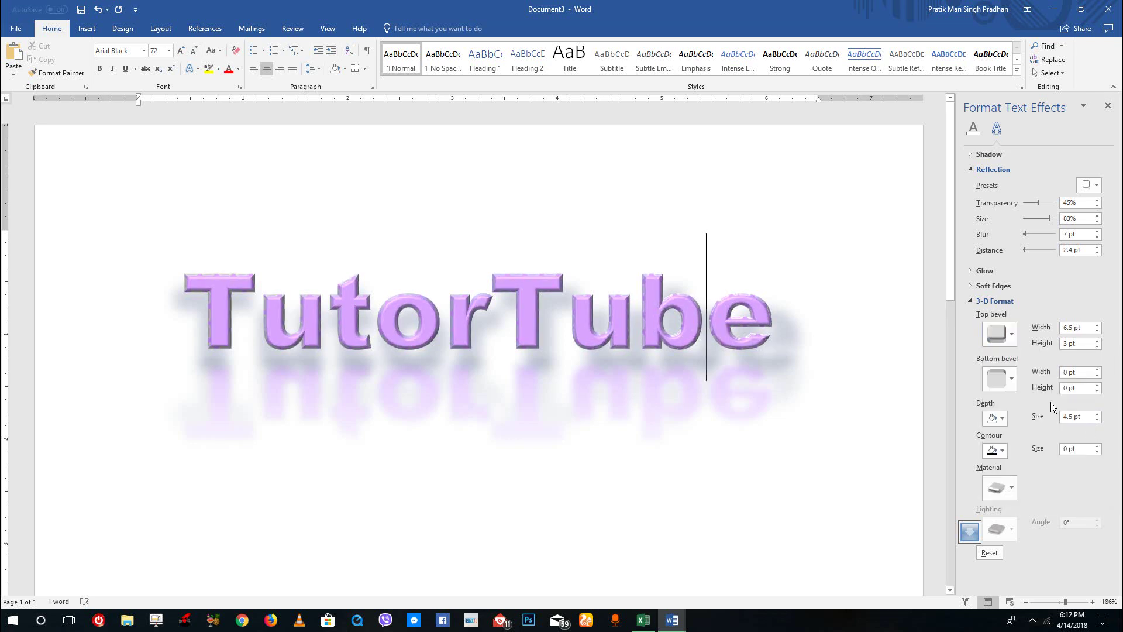
Step: Reapply the second bevel preset and lower the top bevel width to 3 pt
{"action": "left_click", "coordinate": [1097, 325]}
{"action": "left_click", "coordinate": [1096, 325]}
{"action": "left_click", "coordinate": [1097, 331]}
{"action": "left_click", "coordinate": [1097, 331]}
{"action": "left_click", "coordinate": [1033, 419]}
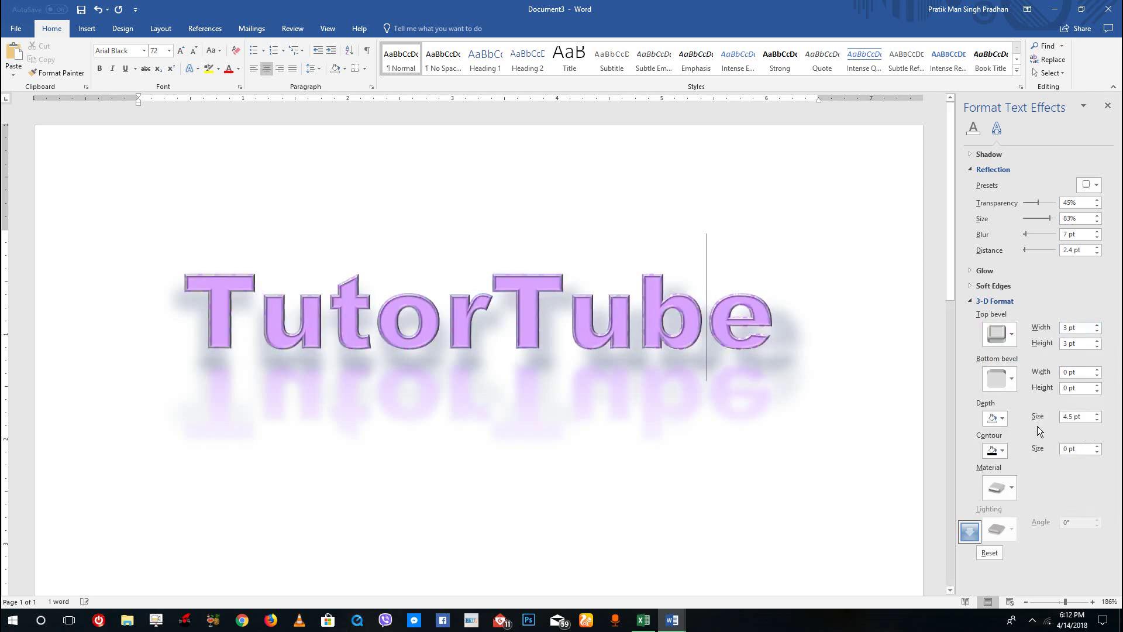
{"action": "left_click", "coordinate": [1096, 324]}
{"action": "left_click", "coordinate": [1098, 331]}
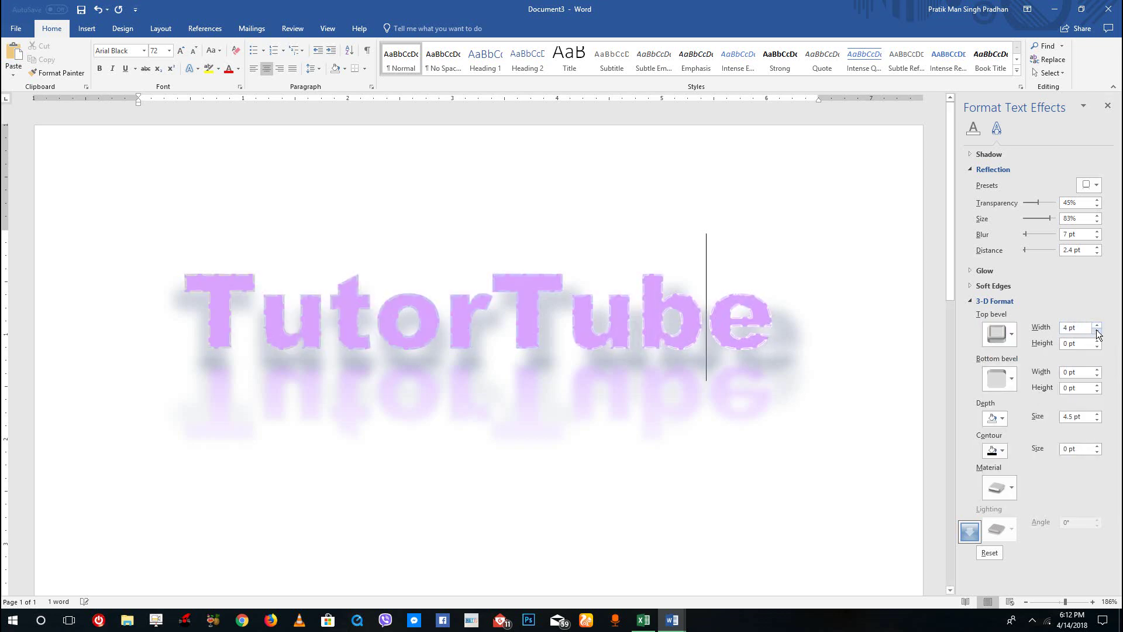
{"action": "left_click", "coordinate": [1012, 334]}
Step: Raise the top bevel height to 5 pt, then reselect TutorTube and nudge the width up
{"action": "left_click", "coordinate": [1084, 342]}
{"action": "left_click", "coordinate": [1097, 340]}
{"action": "left_click", "coordinate": [1097, 341]}
{"action": "left_click", "coordinate": [1097, 341]}
{"action": "left_click", "coordinate": [1097, 341]}
{"action": "left_click", "coordinate": [999, 334]}
{"action": "left_click", "coordinate": [818, 338]}
{"action": "left_click_drag", "start_coordinate": [818, 338], "coordinate": [94, 299]}
{"action": "left_click", "coordinate": [1097, 325]}
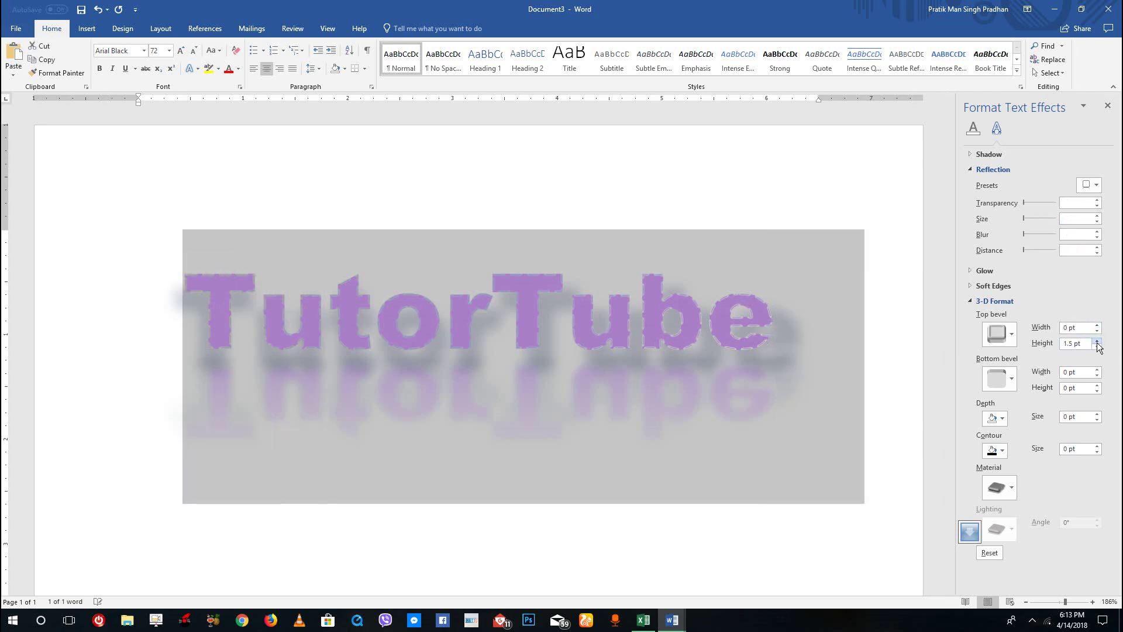
Step: Apply a top bevel preset and a 5 pt bottom bevel preset to TutorTube
{"action": "left_click", "coordinate": [994, 333]}
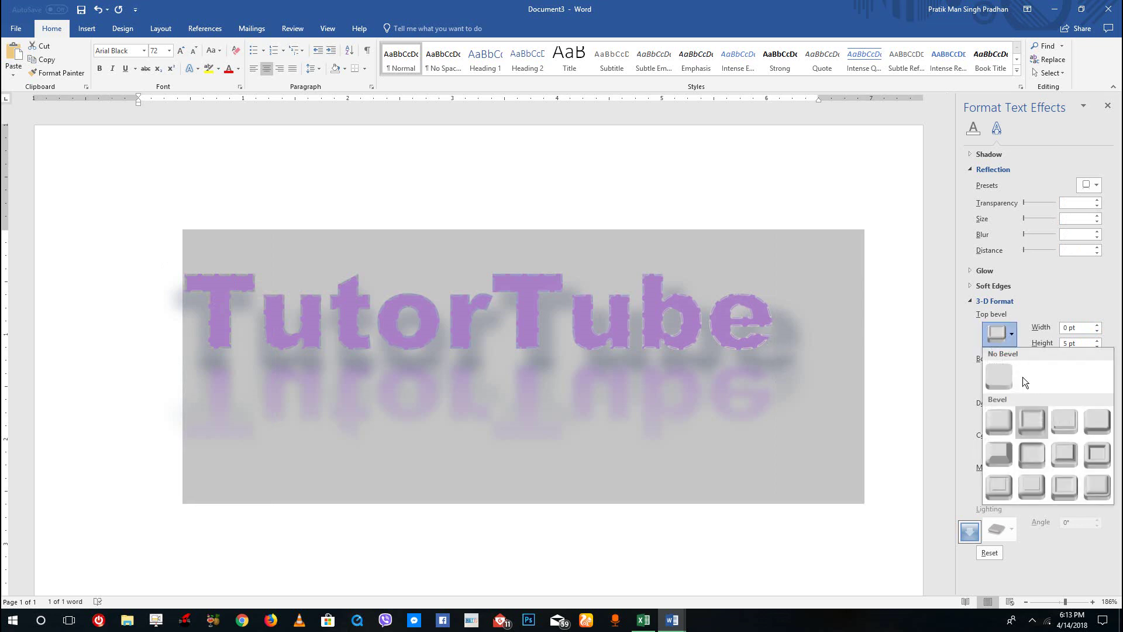
{"action": "left_click", "coordinate": [1061, 423]}
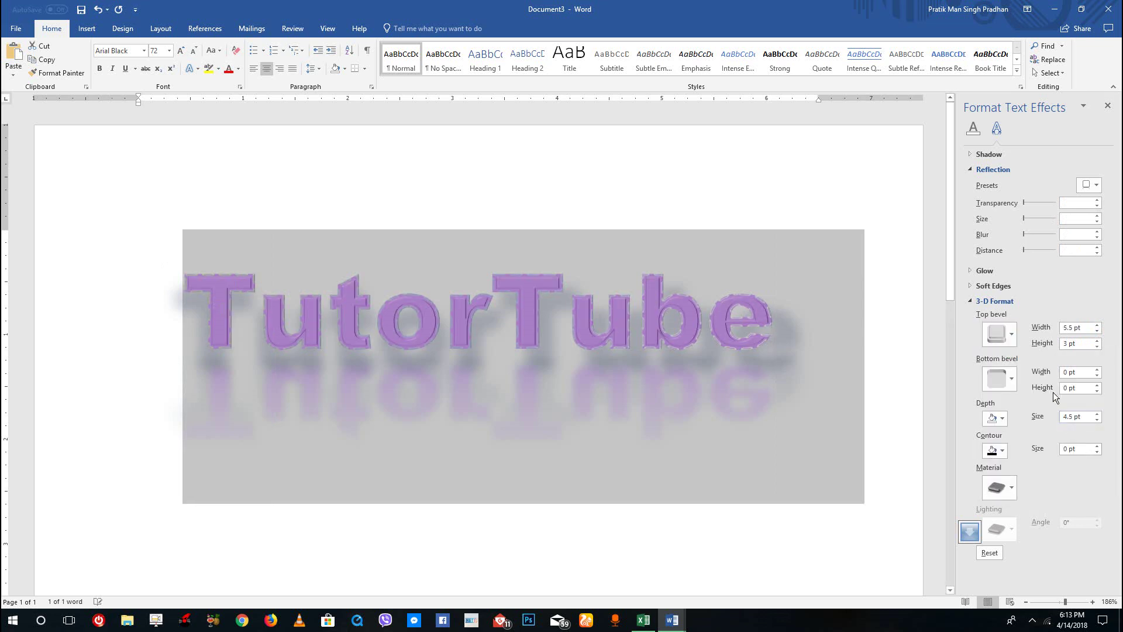
{"action": "left_click", "coordinate": [1012, 378]}
{"action": "left_click", "coordinate": [1043, 473]}
Step: Set a 3-D depth colour on TutorTube and make the letters Tube green, then reselect the word
{"action": "left_click", "coordinate": [997, 418]}
{"action": "left_click", "coordinate": [1028, 474]}
{"action": "left_click", "coordinate": [811, 353]}
{"action": "left_click_drag", "start_coordinate": [767, 311], "coordinate": [491, 316]}
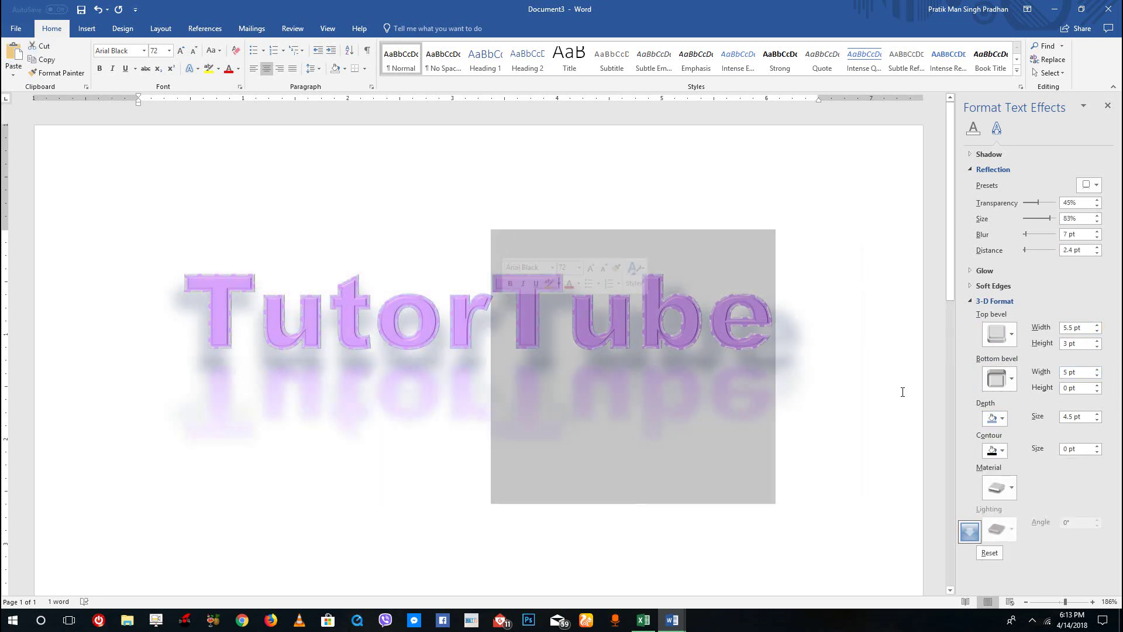
{"action": "left_click", "coordinate": [998, 419]}
{"action": "left_click", "coordinate": [1077, 486]}
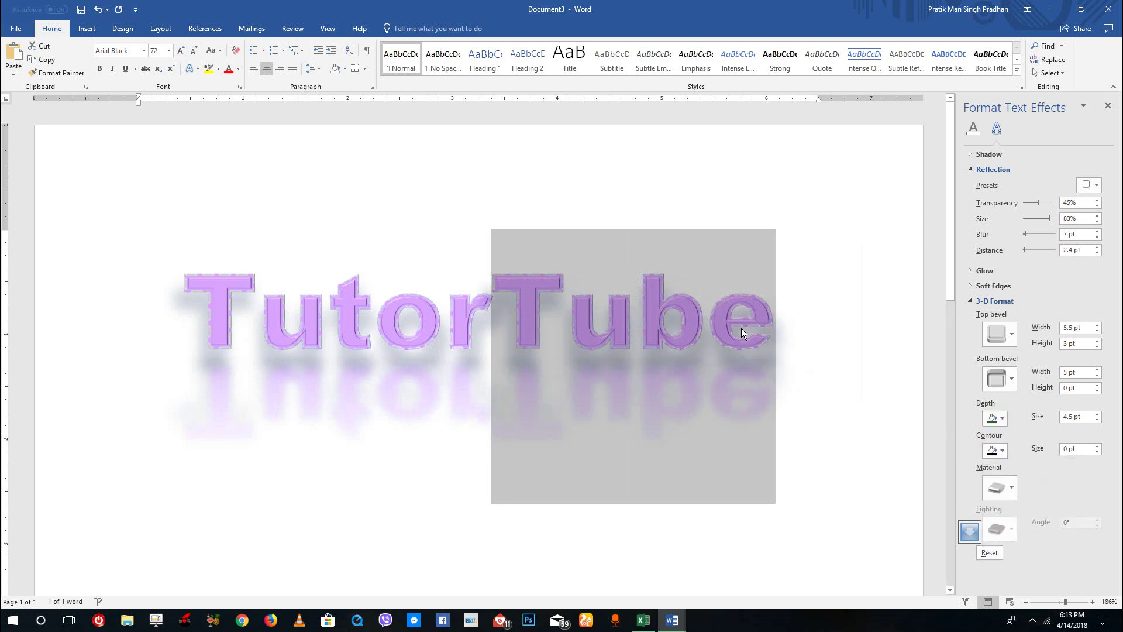
{"action": "left_click", "coordinate": [738, 322]}
{"action": "left_click_drag", "start_coordinate": [774, 313], "coordinate": [637, 313]}
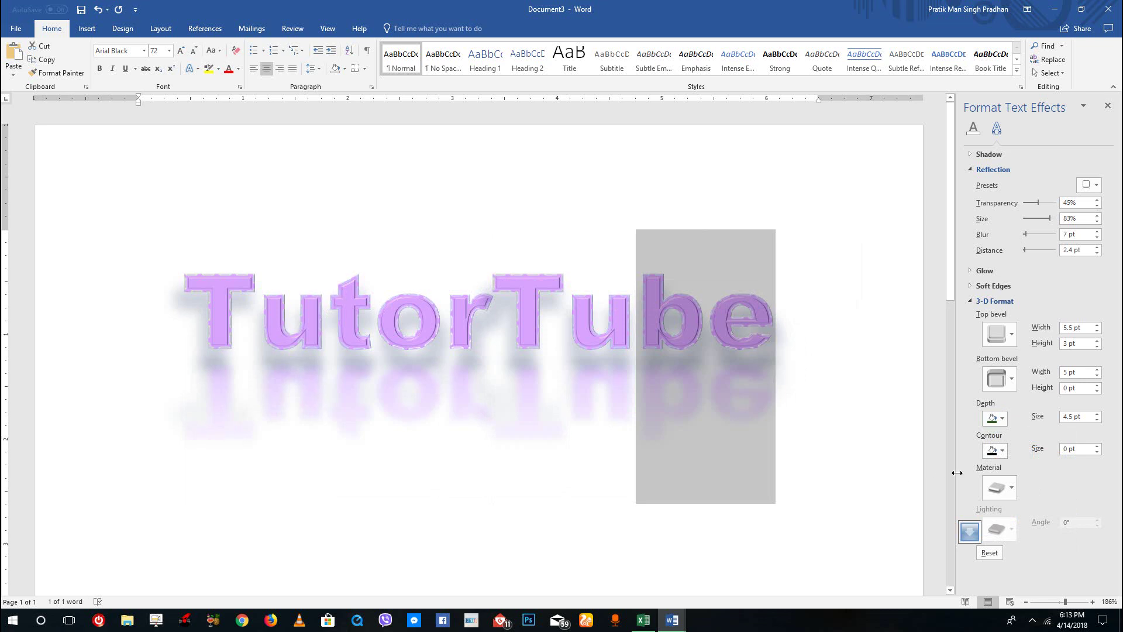
{"action": "left_click", "coordinate": [705, 319]}
{"action": "left_click_drag", "start_coordinate": [780, 311], "coordinate": [173, 255]}
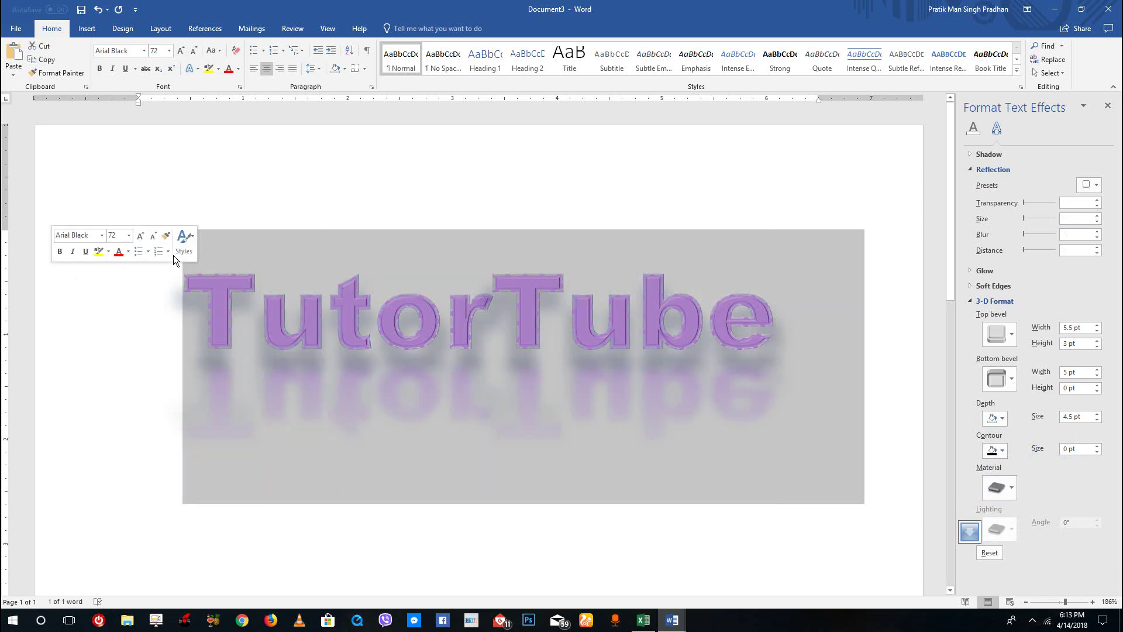
Step: Give TutorTube a dark metallic material after trying a special effect material
{"action": "left_click", "coordinate": [998, 490]}
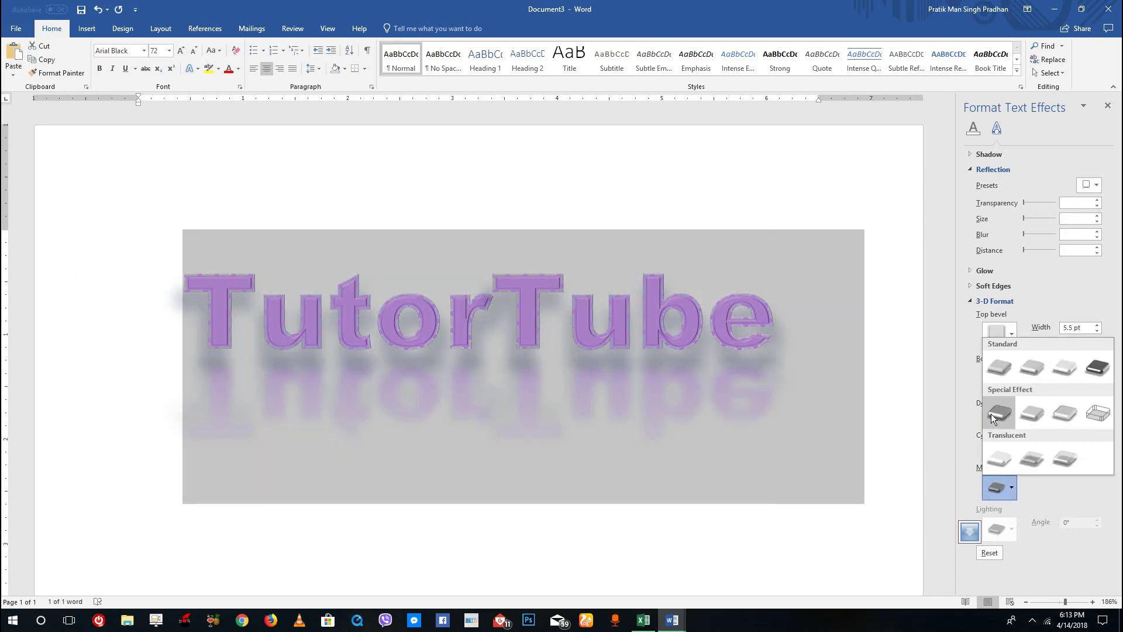
{"action": "left_click", "coordinate": [991, 413]}
{"action": "left_click", "coordinate": [998, 489]}
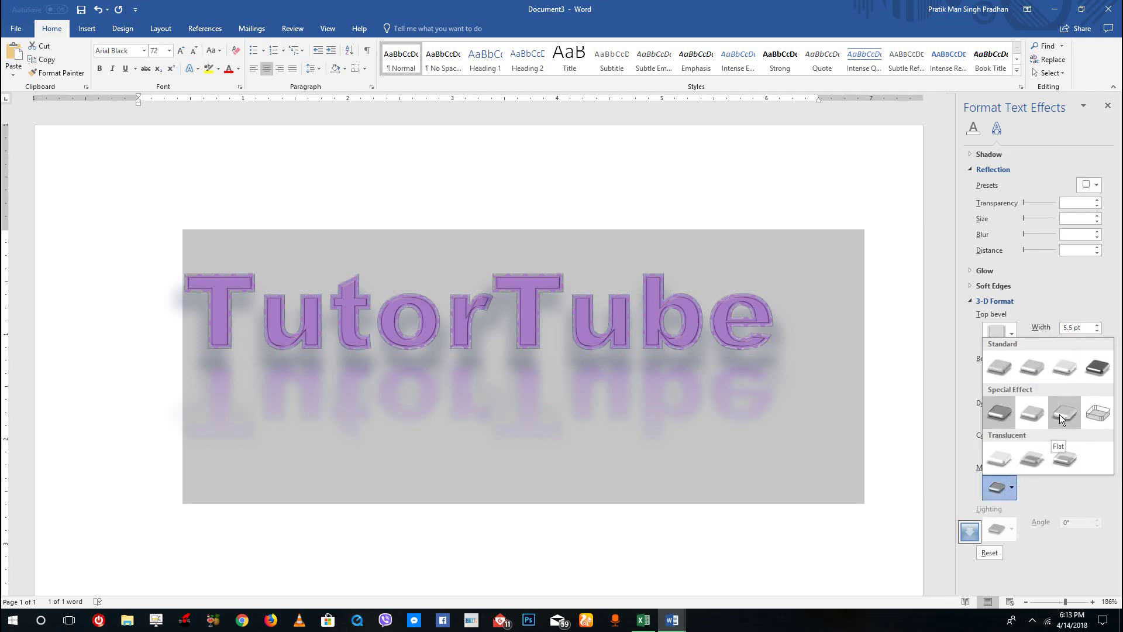
{"action": "left_click", "coordinate": [1096, 369]}
{"action": "left_click", "coordinate": [723, 313]}
{"action": "left_click_drag", "start_coordinate": [797, 314], "coordinate": [638, 313]}
{"action": "left_click", "coordinate": [367, 302]}
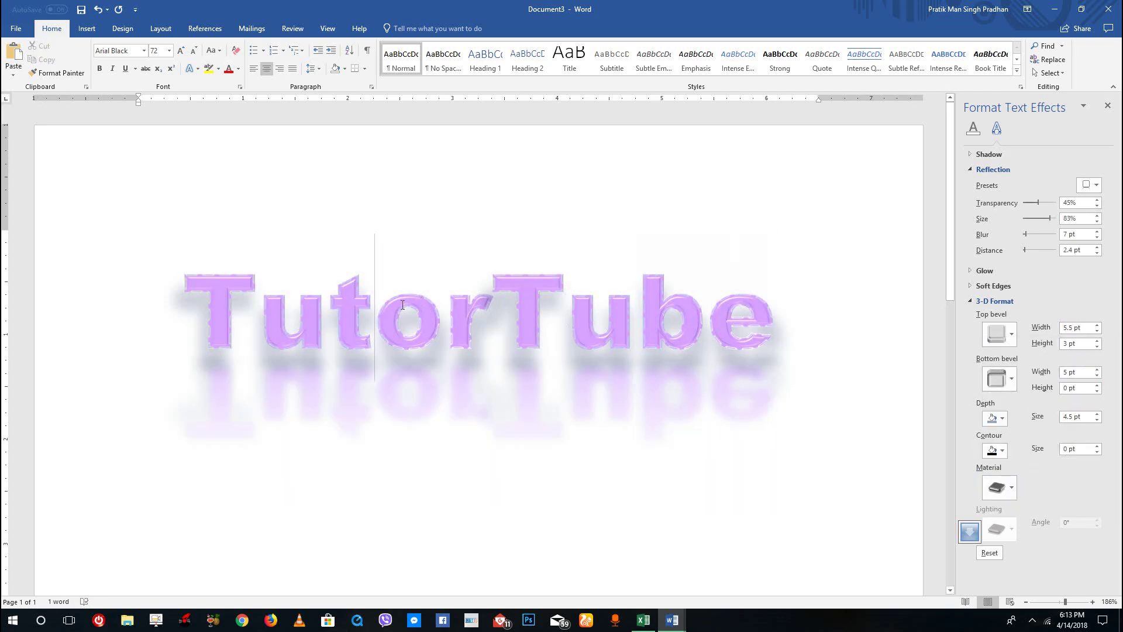
{"action": "left_click_drag", "start_coordinate": [223, 308], "coordinate": [705, 327]}
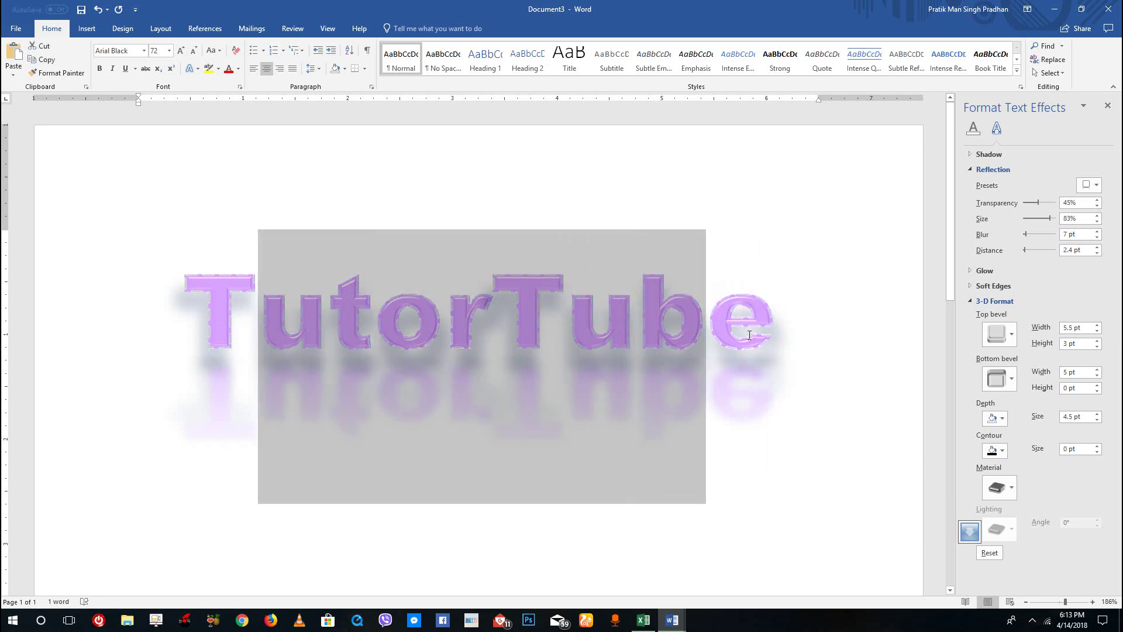
Step: Reset all 3-D formatting on the TutorTube line, then confirm Soft Edges and Glow are off
{"action": "key", "text": "End"}
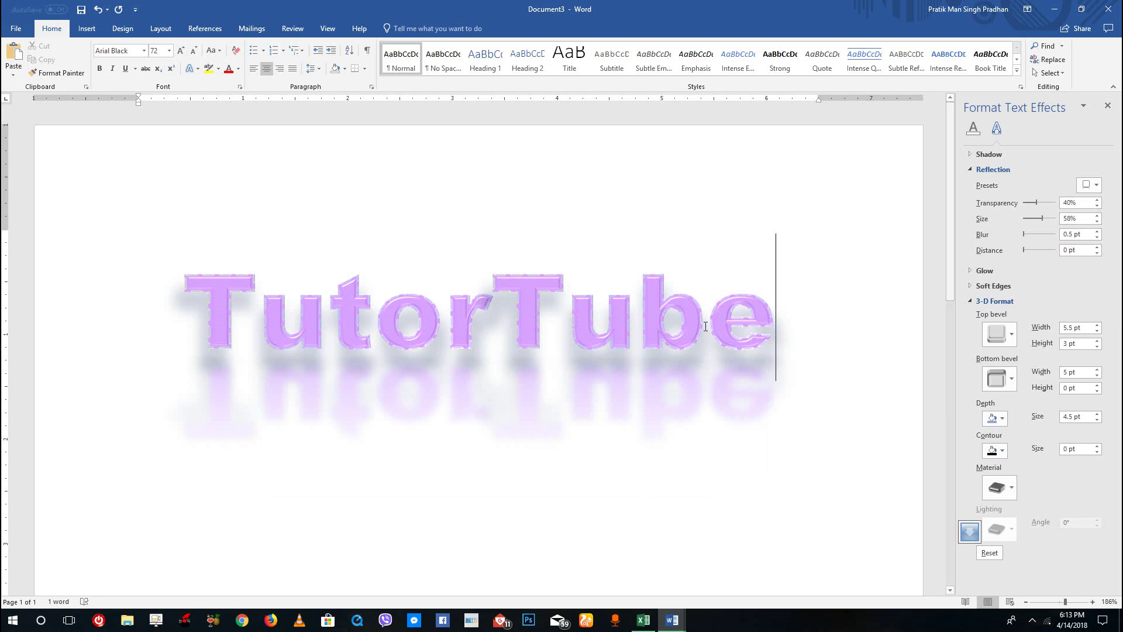
{"action": "left_click", "coordinate": [34, 334]}
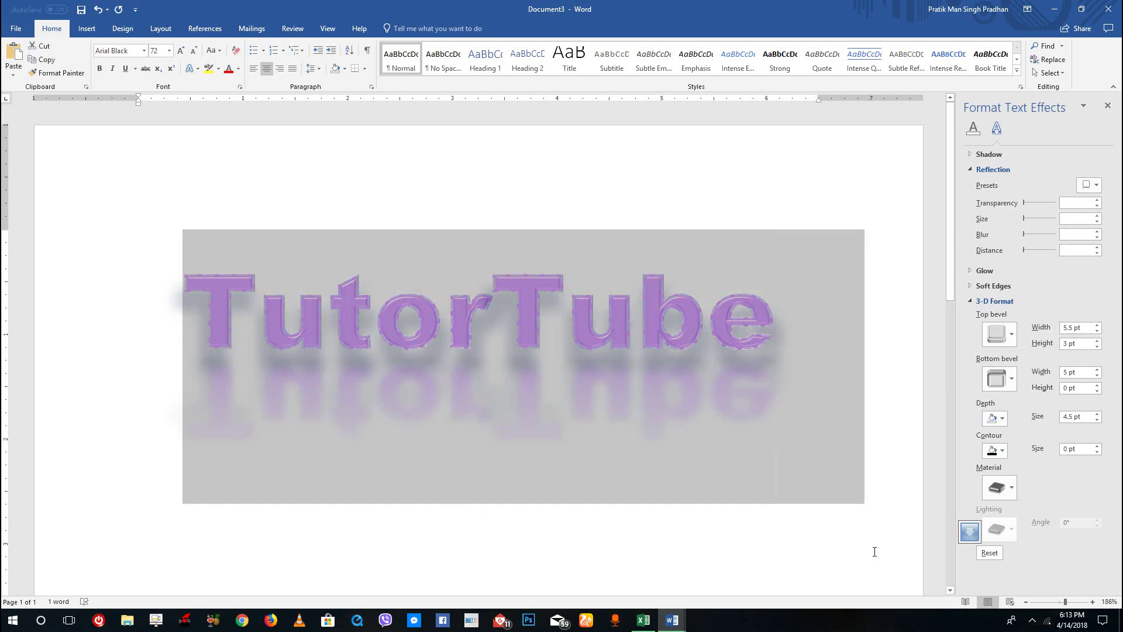
{"action": "left_click", "coordinate": [988, 552]}
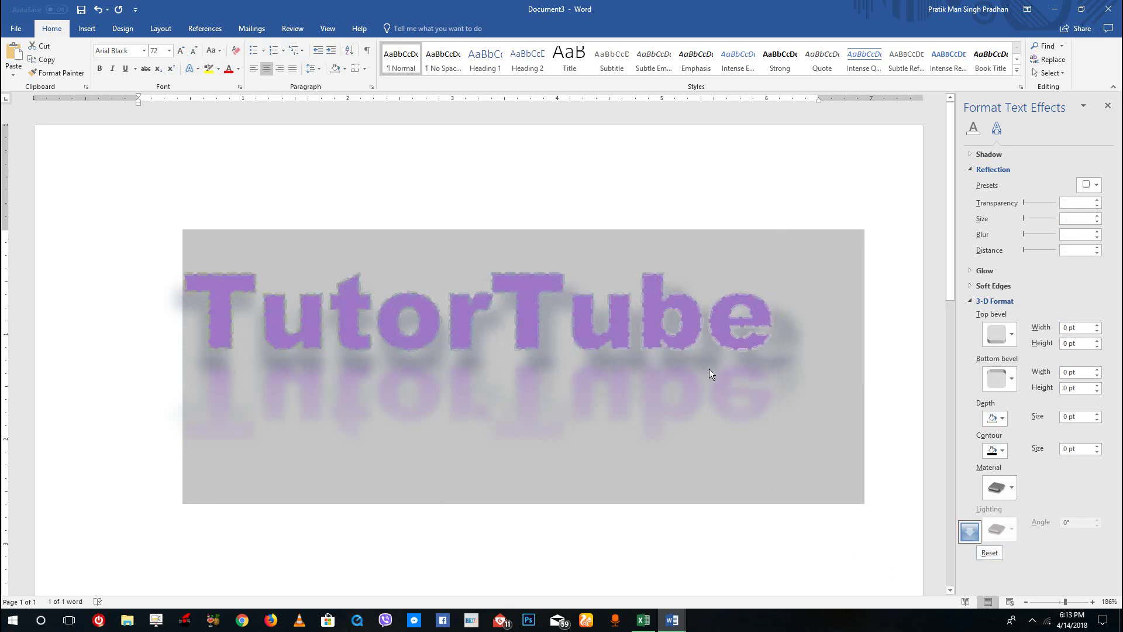
{"action": "left_click", "coordinate": [713, 356]}
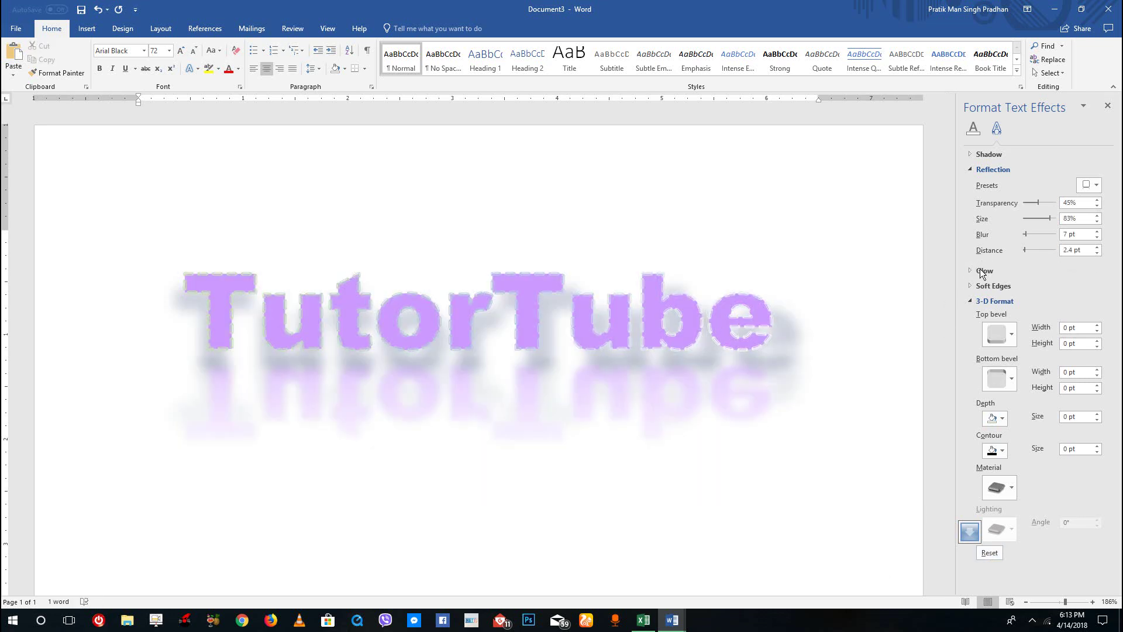
{"action": "left_click", "coordinate": [981, 286]}
{"action": "key", "text": "ctrl+a"}
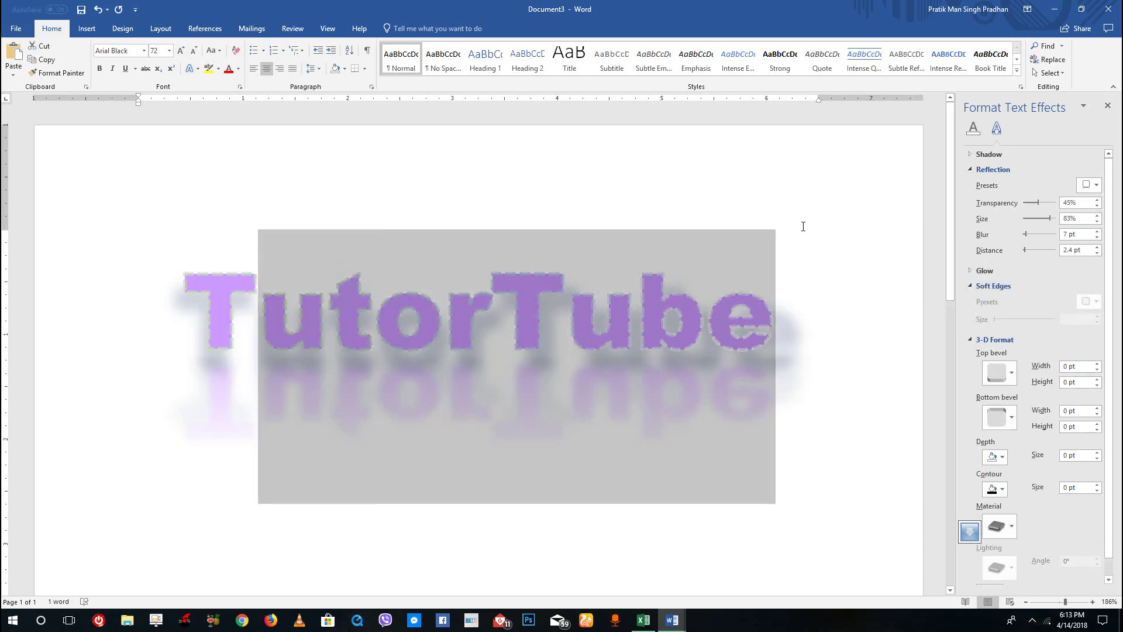
{"action": "left_click", "coordinate": [988, 270]}
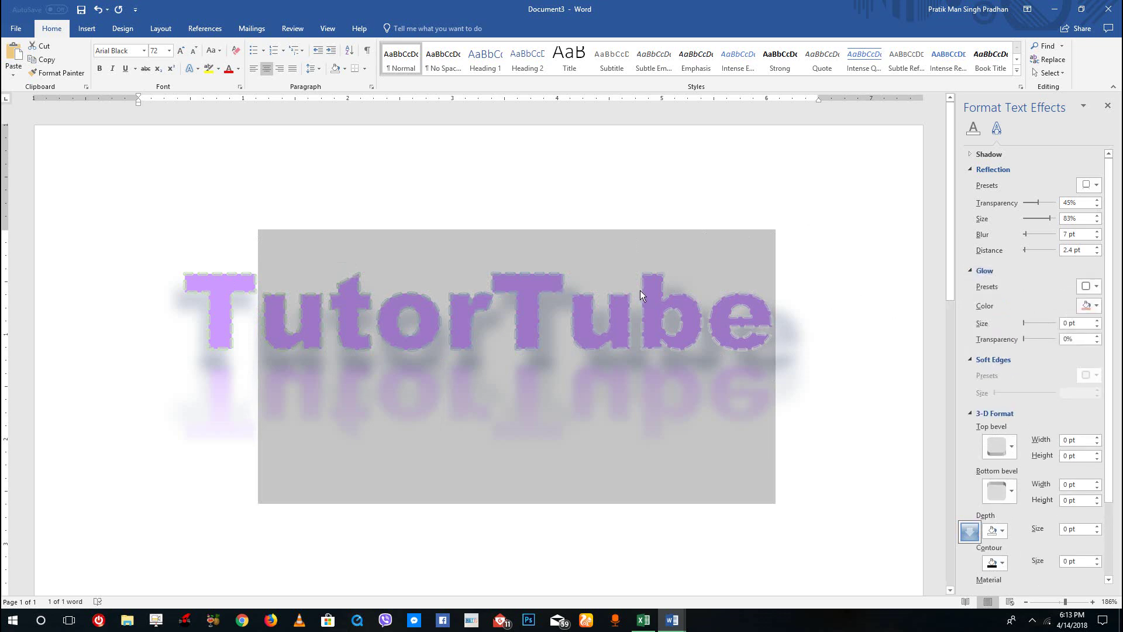
{"action": "left_click", "coordinate": [638, 292]}
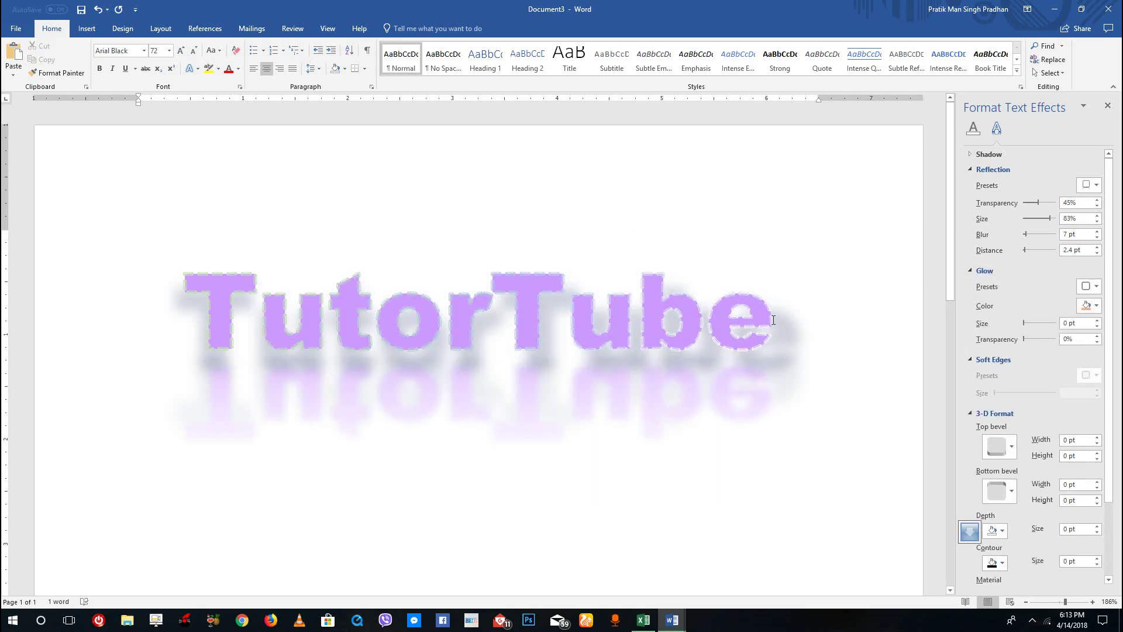